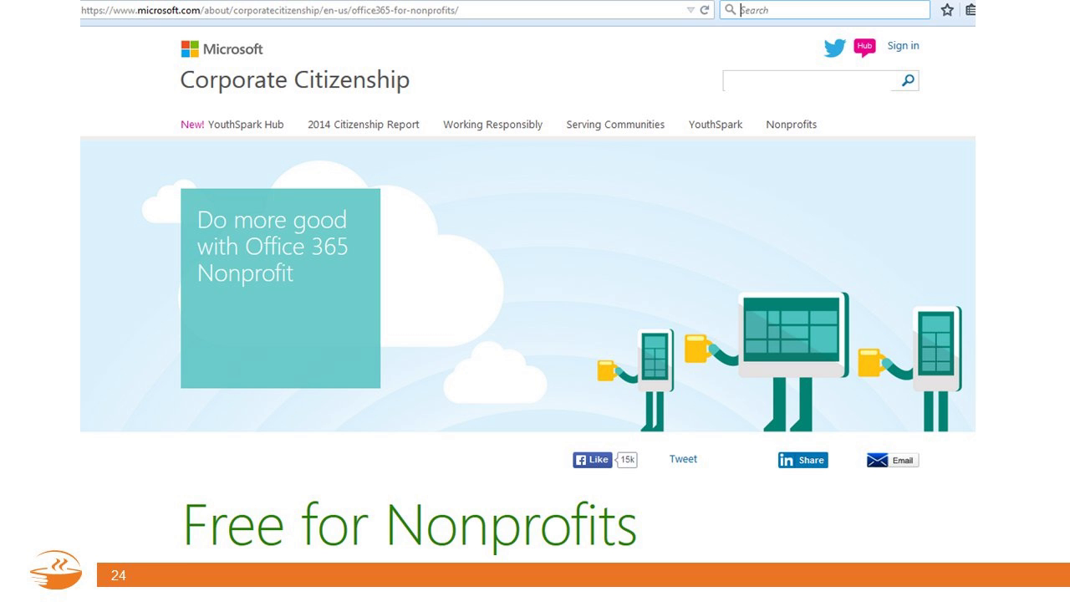
Advance the slideshow to slide 25, the Office 365 Nonprofit plans and pricing table.
key("Right")
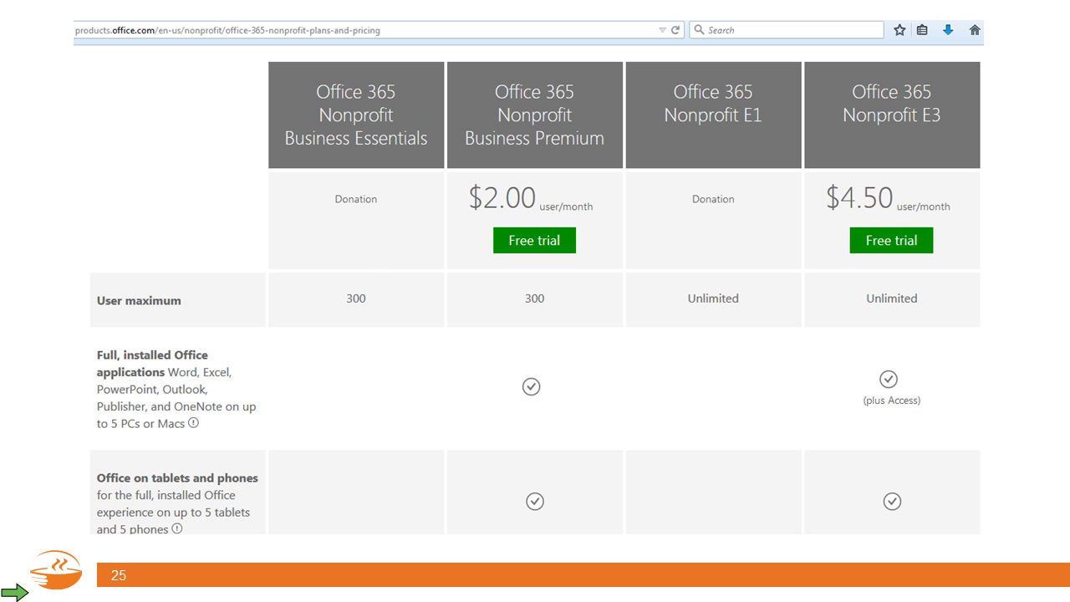
Advance the slideshow to slide 26, 'Demo: Office 365 in Action!'.
key("Right")
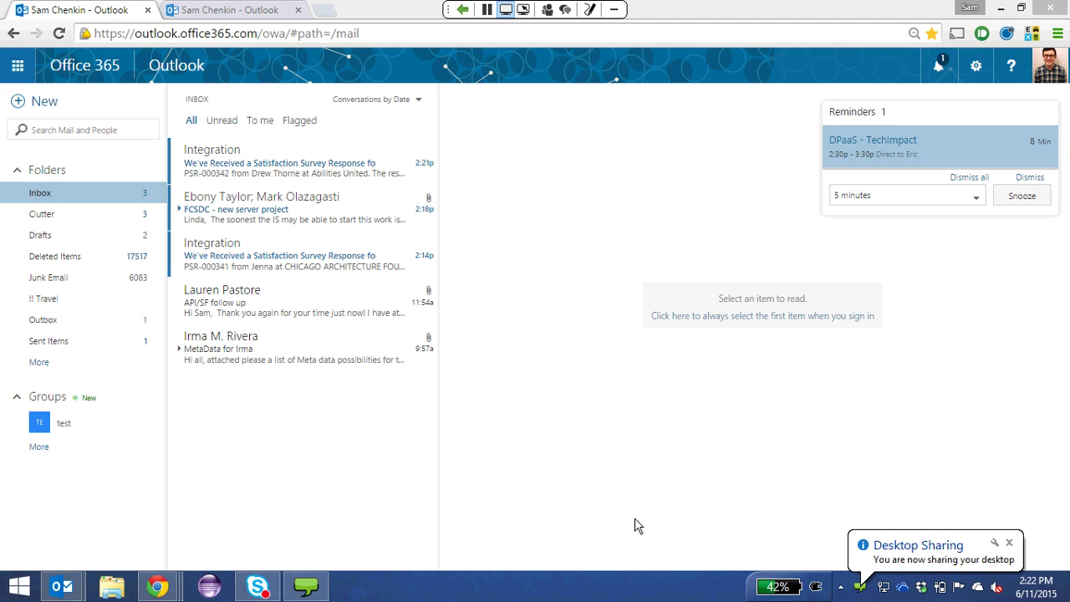
Bring Outlook on the web forward and expand the folder pane to show Favorites and all mail folders.
left_click(321, 490)
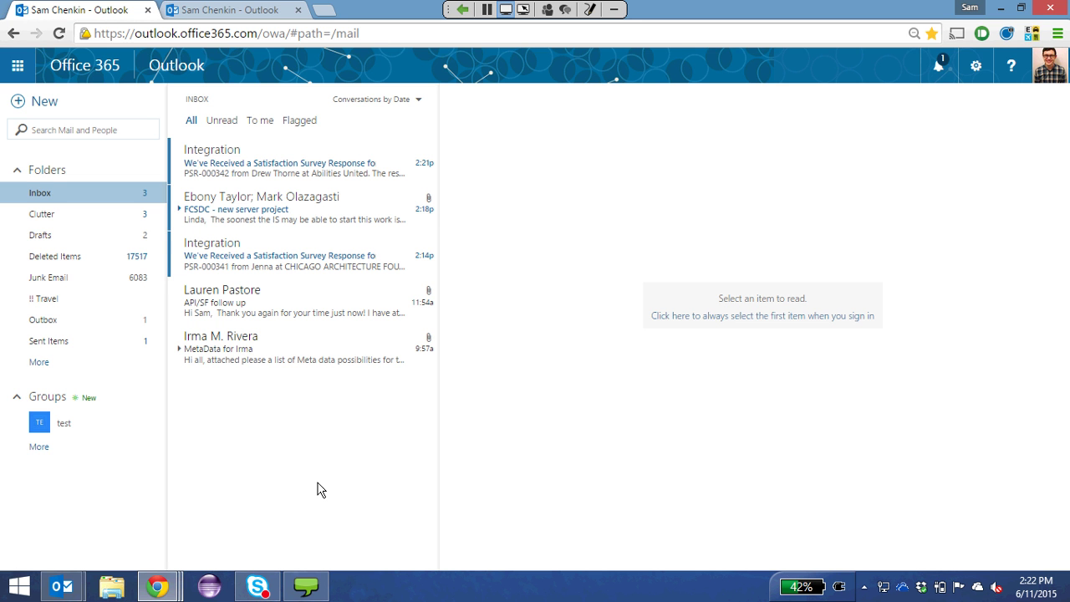
left_click(18, 66)
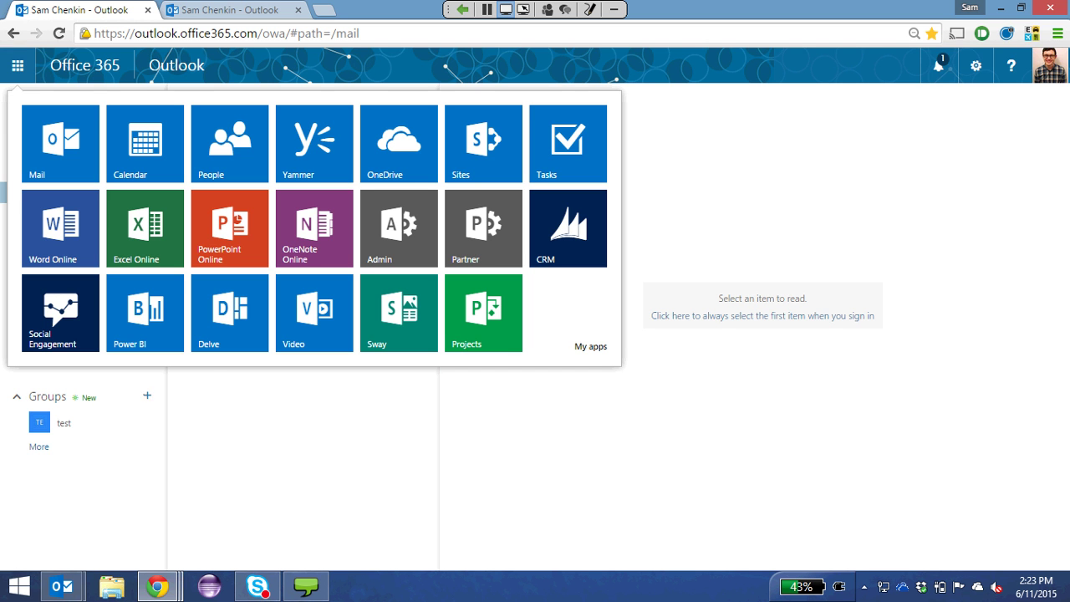
left_click(281, 567)
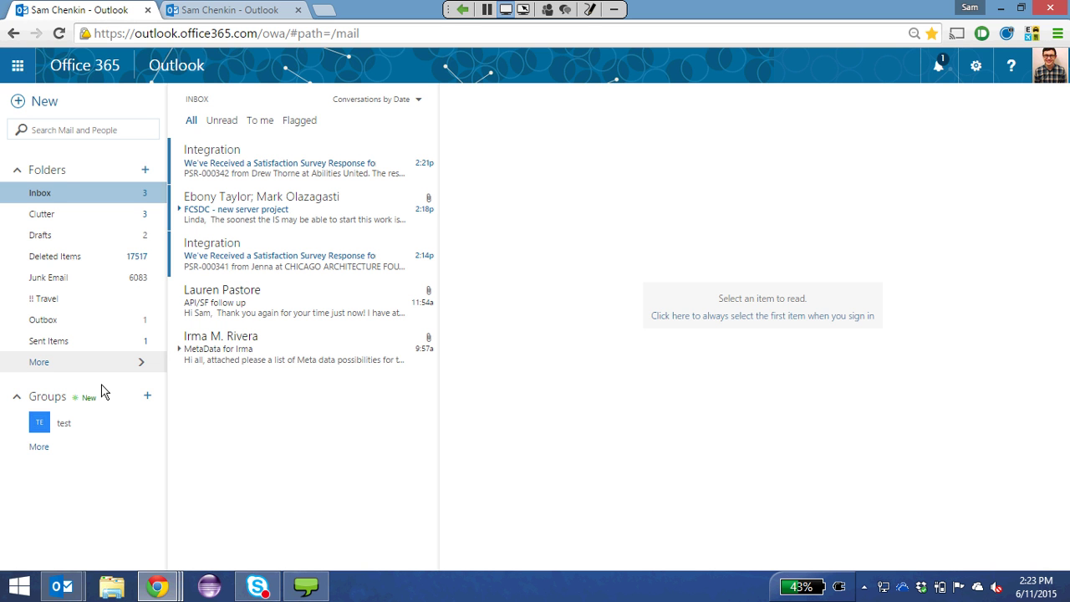
left_click(83, 364)
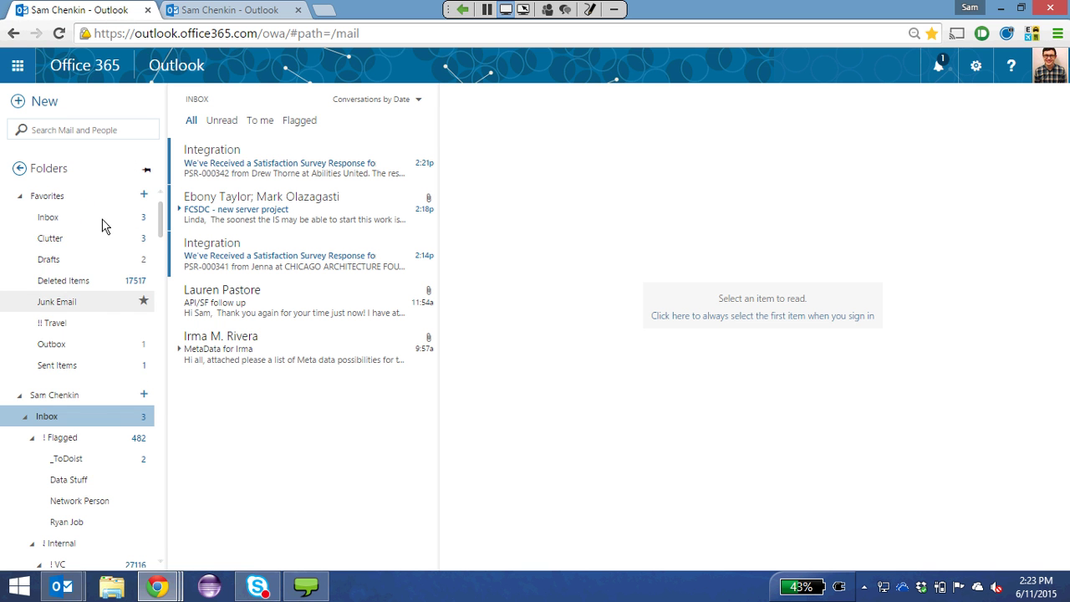
Scroll the web folder list, then switch to desktop Outlook with the 'API/SF follow up' message.
scroll(95, 339, "down", 10)
scroll(95, 339, "down", 4)
scroll(93, 338, "up", 15)
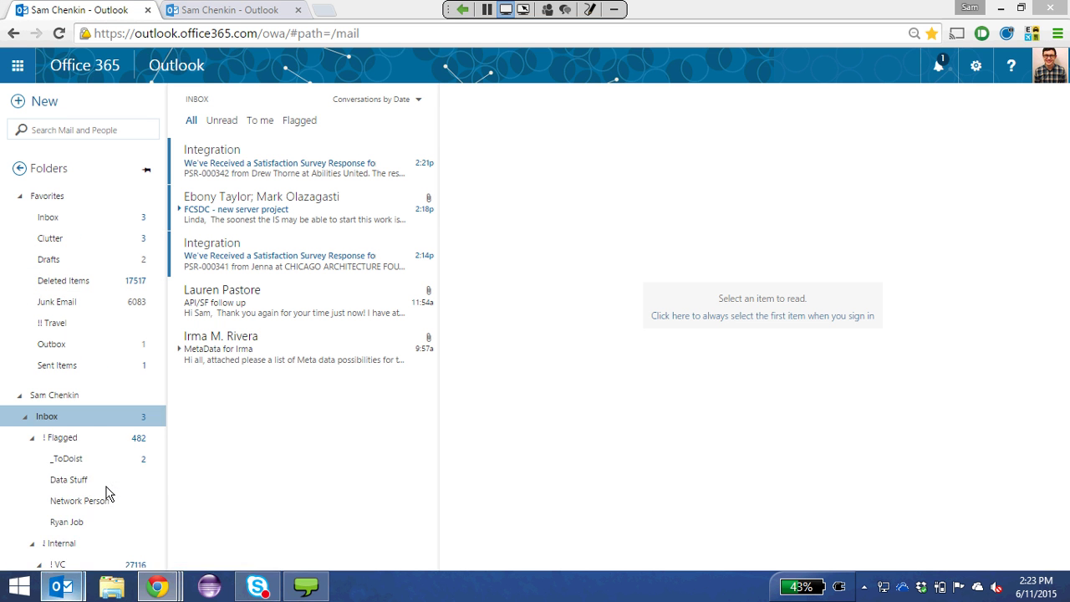
key("alt+Tab")
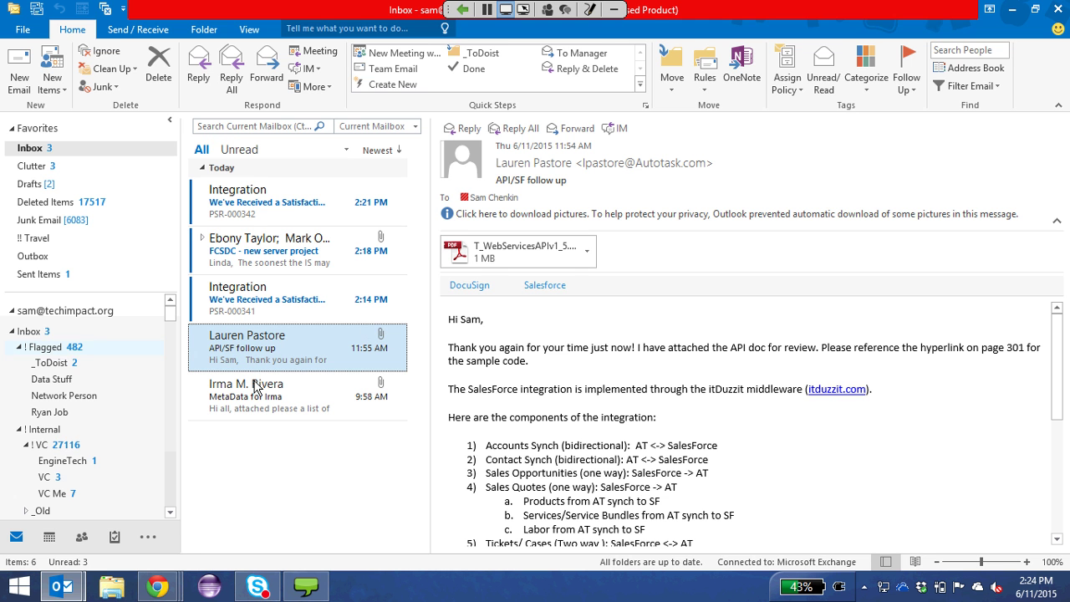
Switch desktop Outlook from mail to the Week calendar for June 7–13, 2015.
scroll(167, 360, "down", 10)
scroll(182, 349, "down", 10)
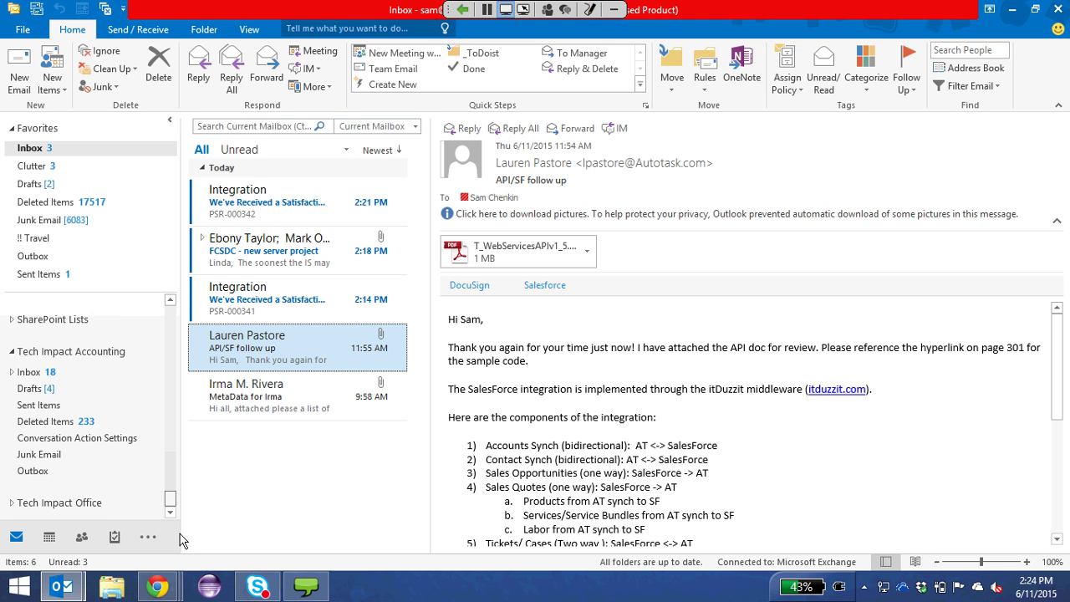
scroll(109, 496, "down", 5)
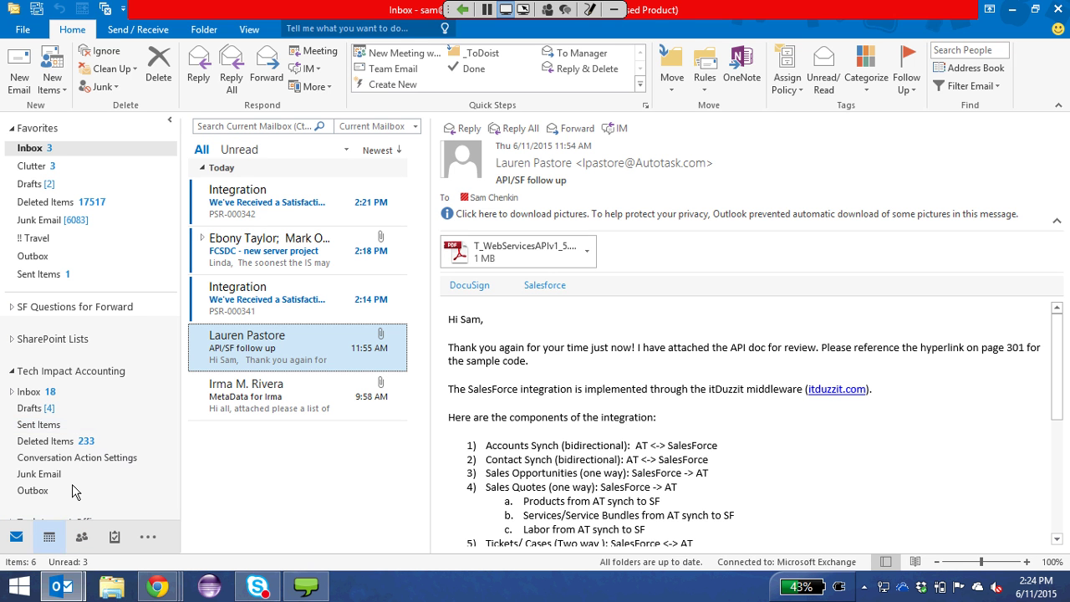
left_click(49, 536)
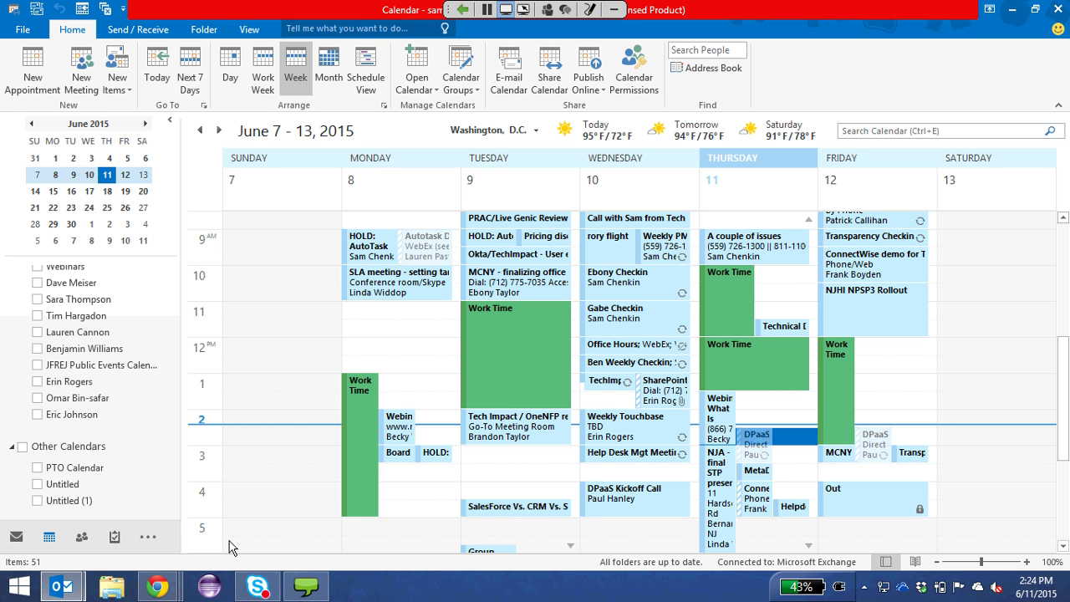
Show two colleagues' shared calendars, select Monday 11:00–12:00, then return to the web inbox.
scroll(108, 385, "up", 3)
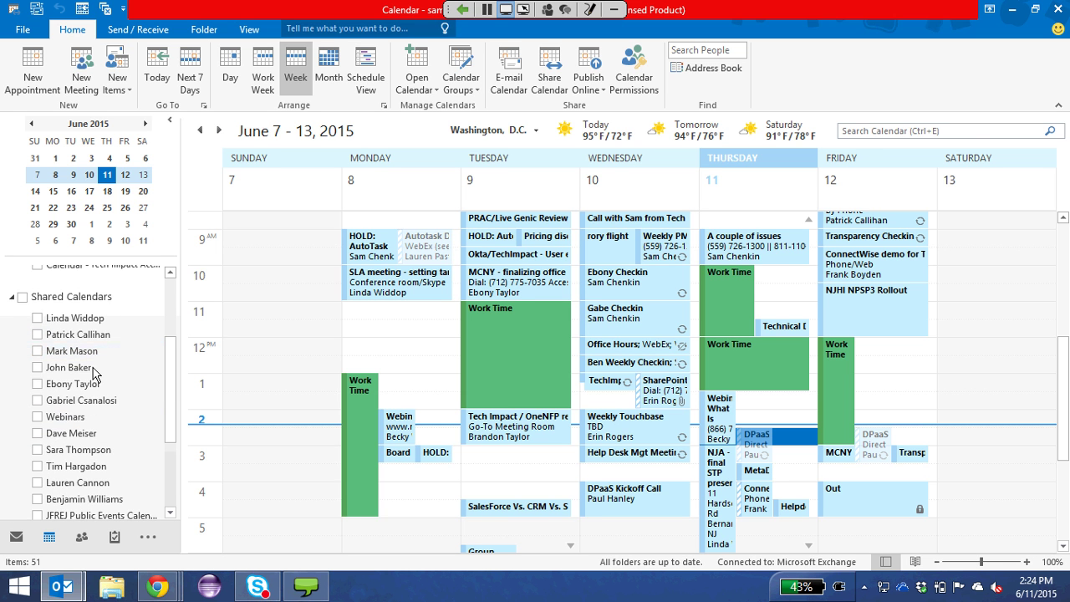
left_click(37, 317)
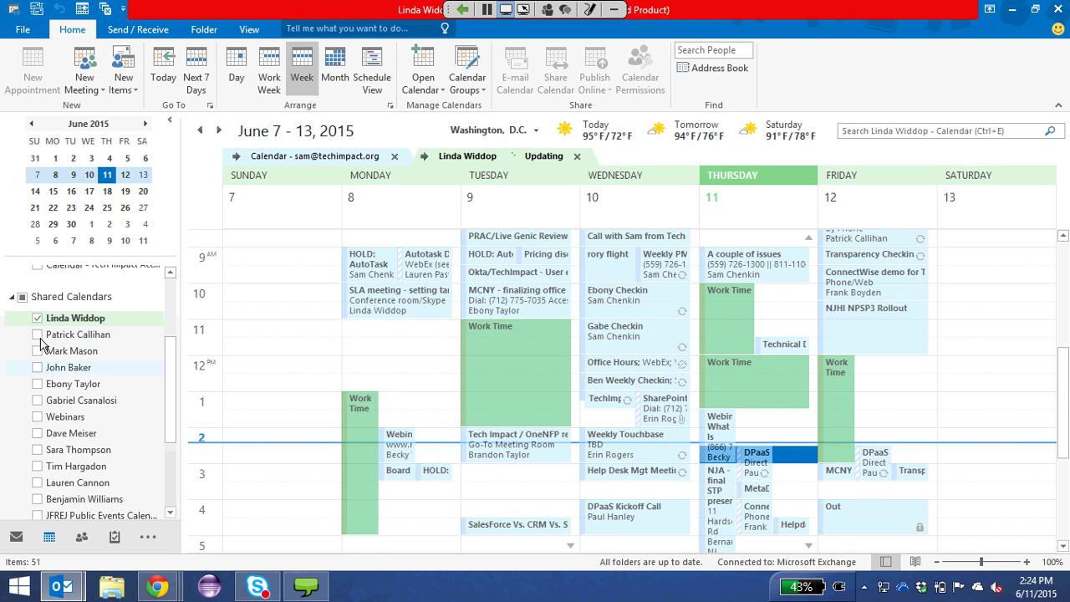
left_click(36, 335)
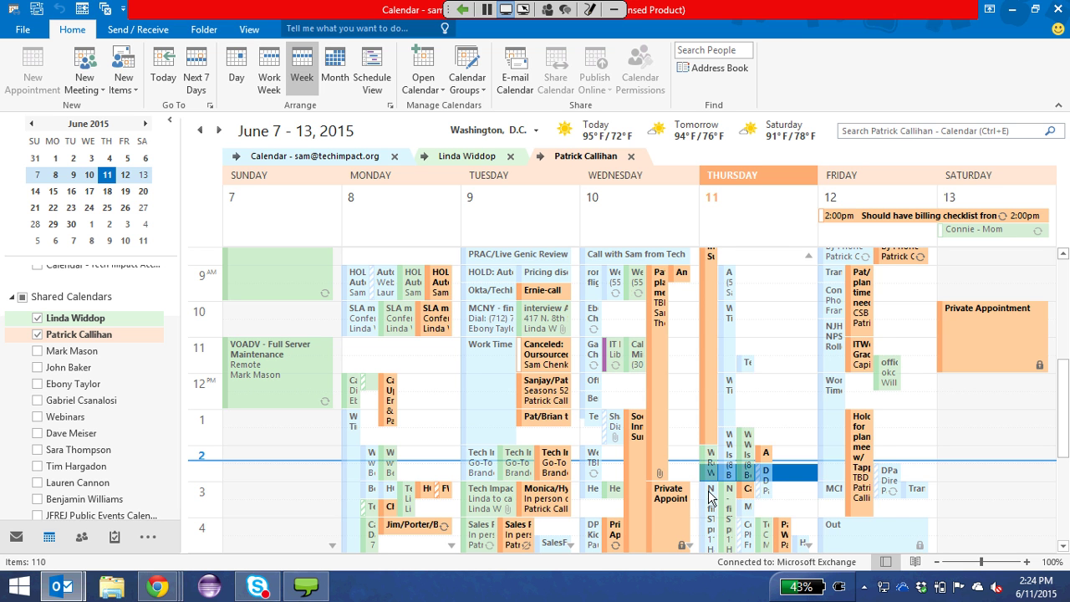
left_click_drag(432, 349, 438, 368)
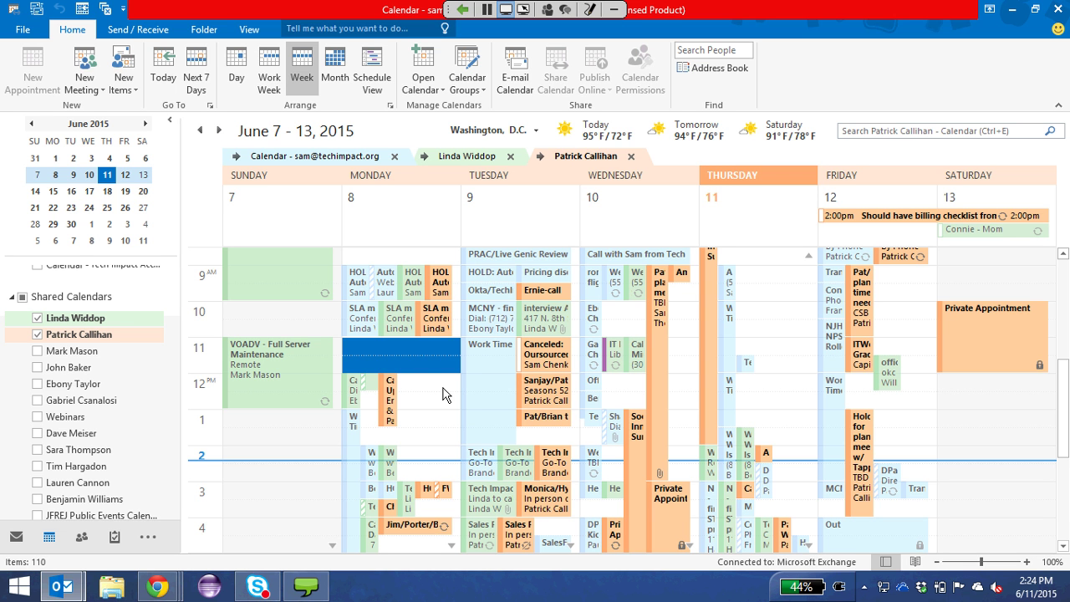
mouse_move(156, 586)
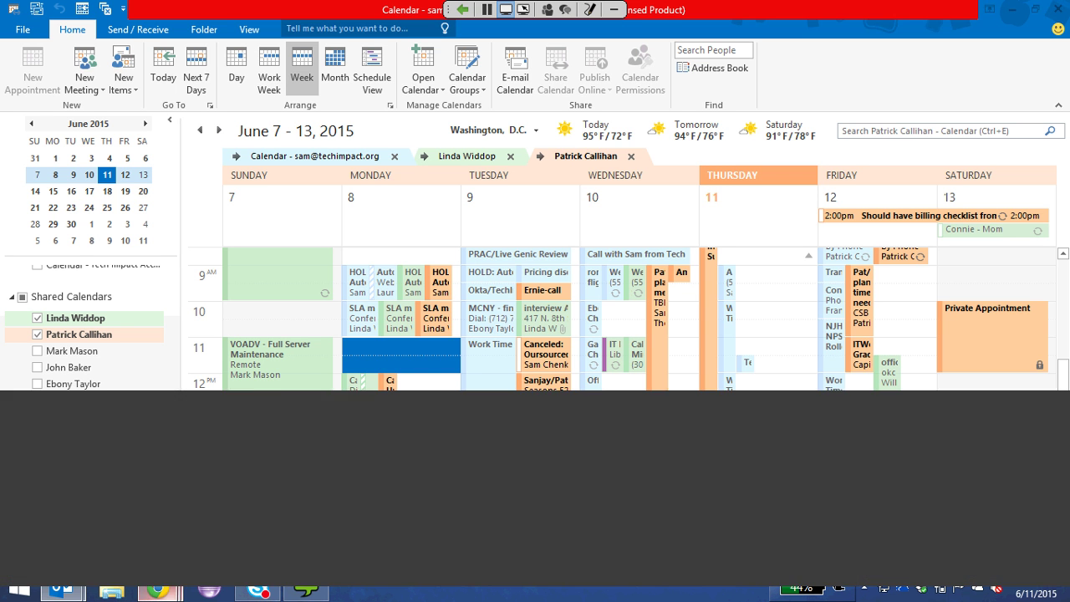
left_click(167, 559)
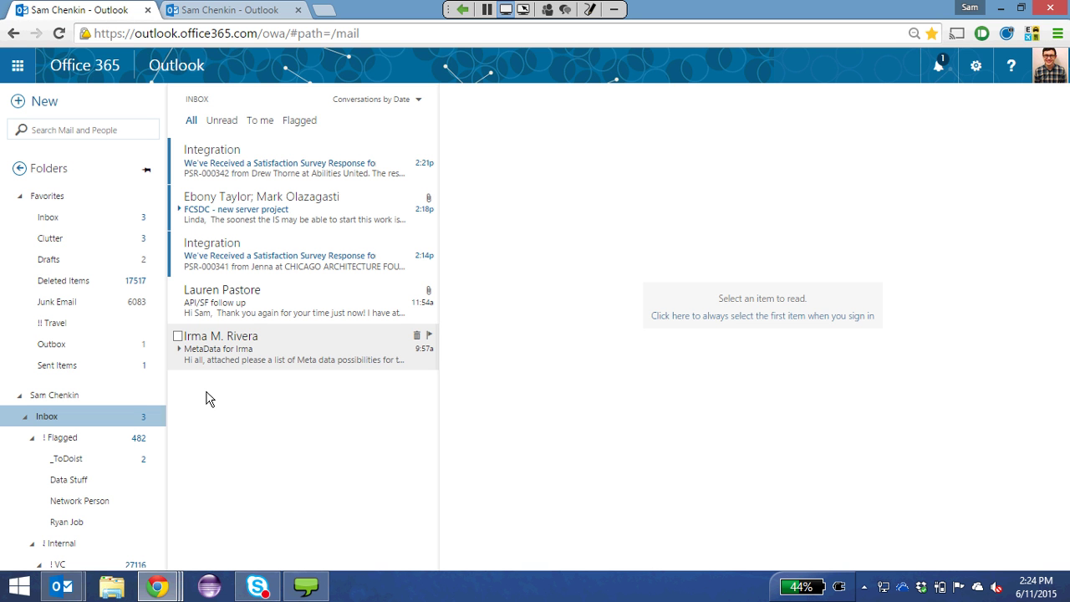
On the web Calendar tab, overlay a colleague's calendar on the June 7–13 week view.
key("ctrl+Tab")
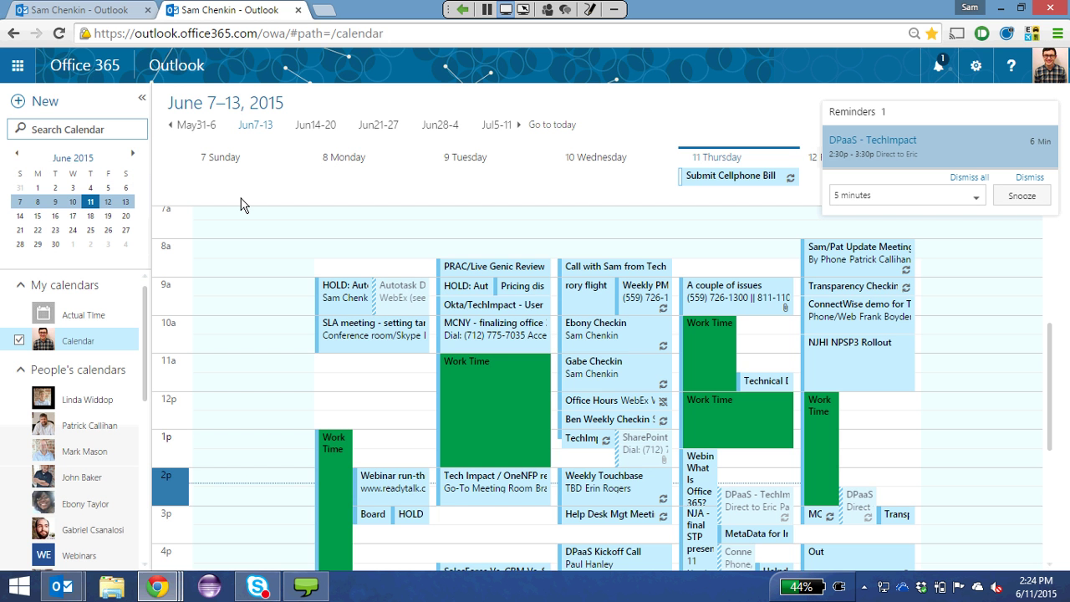
left_click(19, 424)
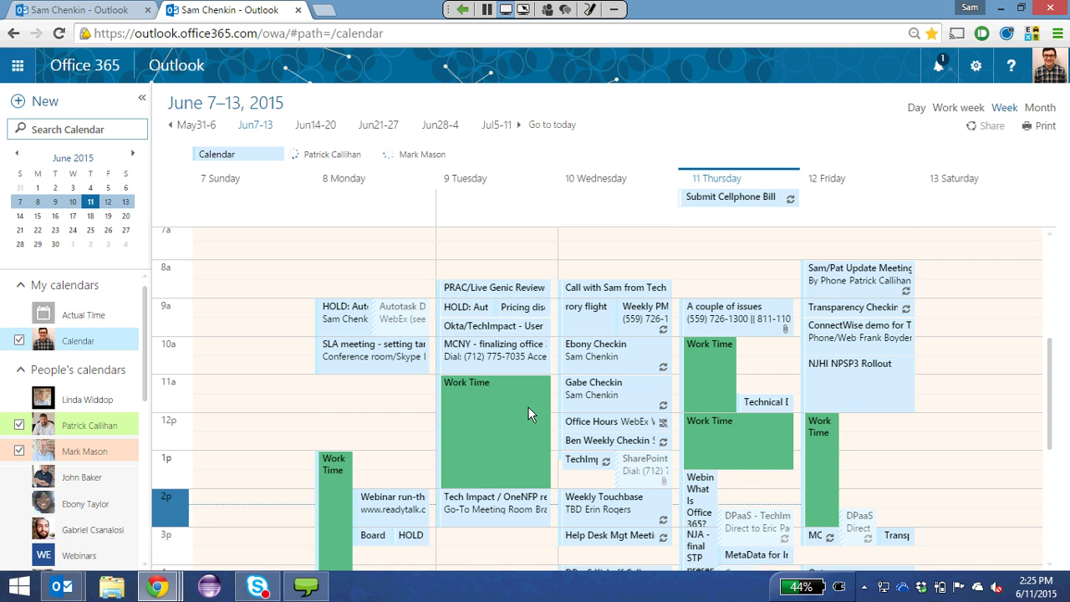
scroll(527, 406, "down", 2)
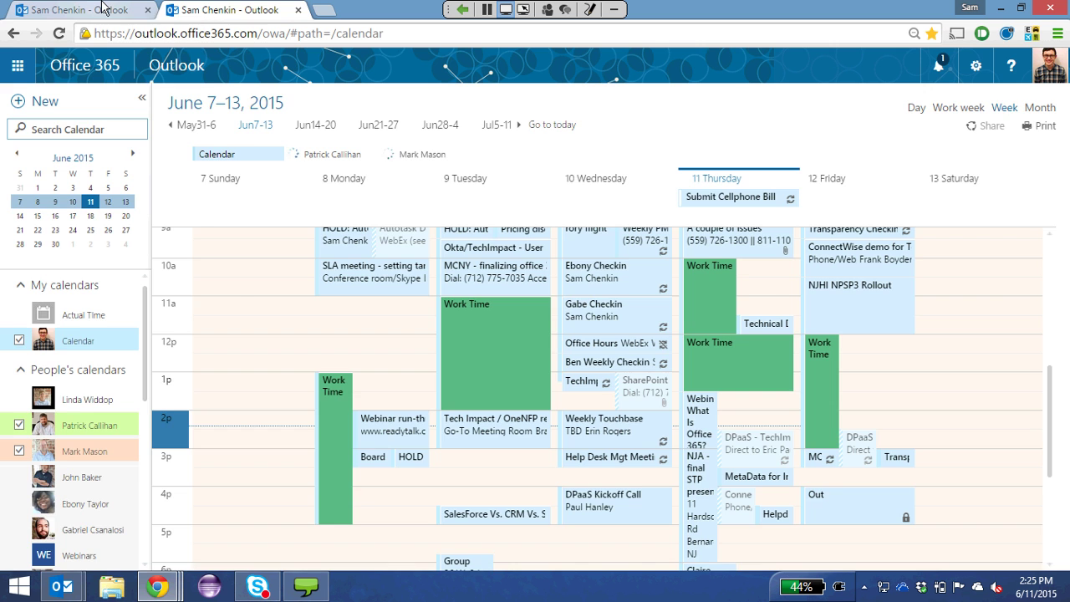
Return Outlook on the web to the Inbox mail view listing five conversations.
left_click(103, 8)
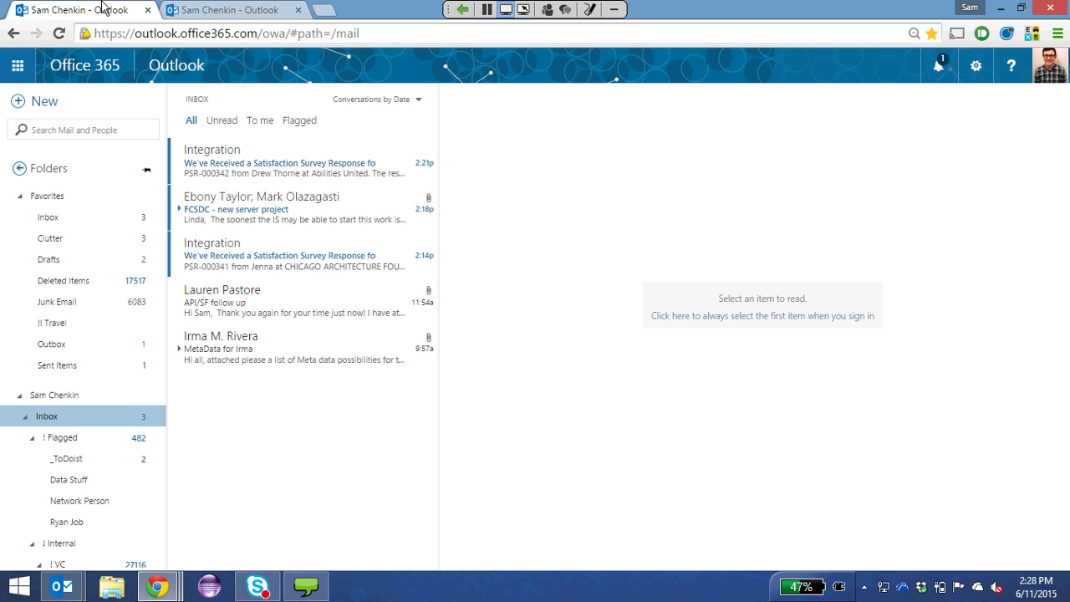
In desktop Outlook, go to Inbox and open 'RE: FCSDC - new server project', showing the sender's contact card.
mouse_move(61, 585)
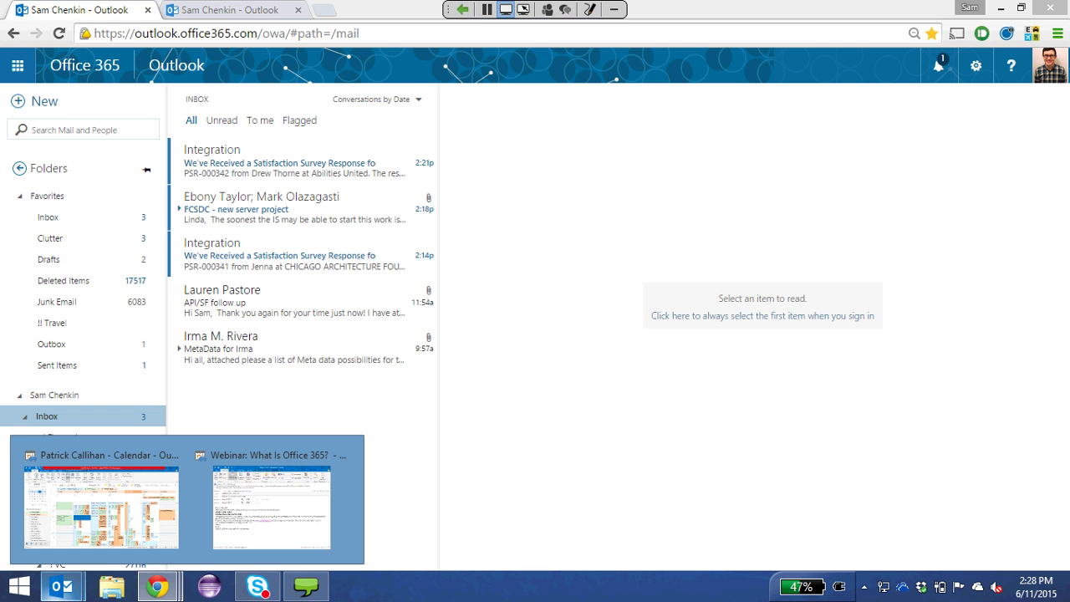
left_click(100, 535)
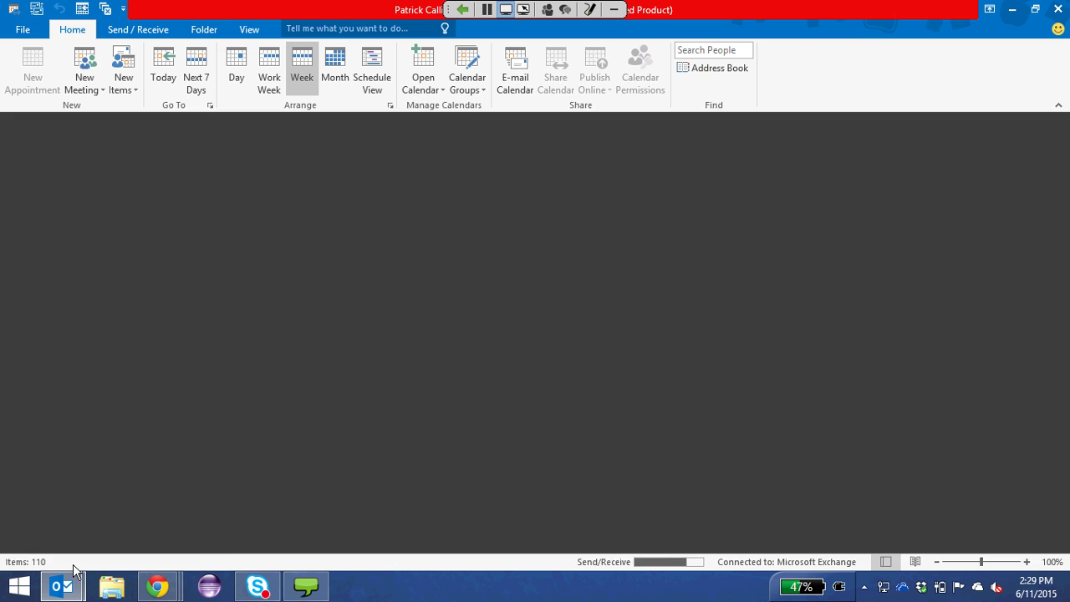
key("ctrl+1")
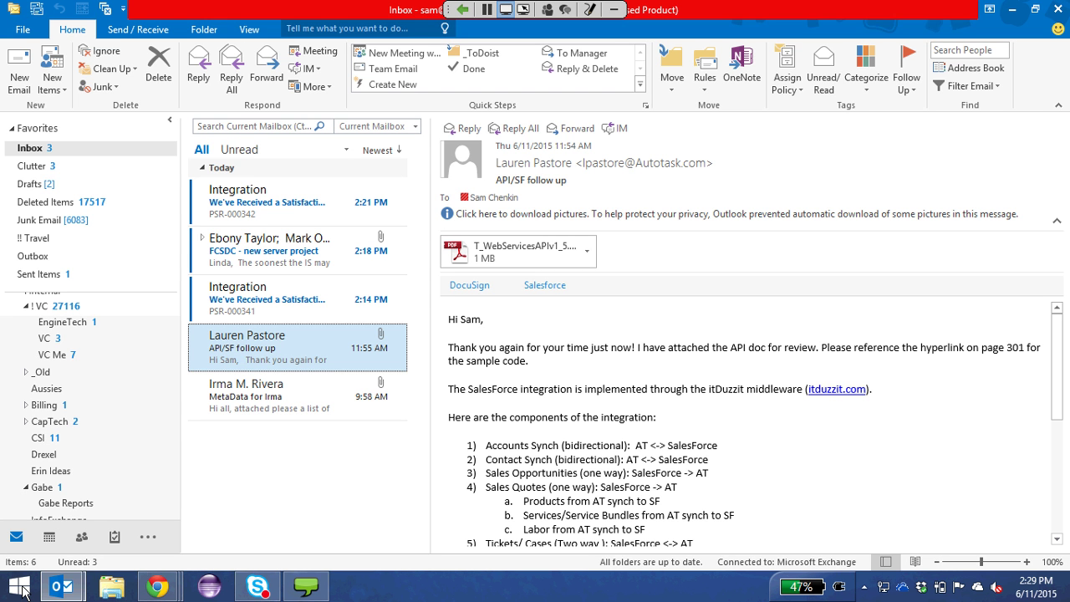
key("Up")
key("Up")
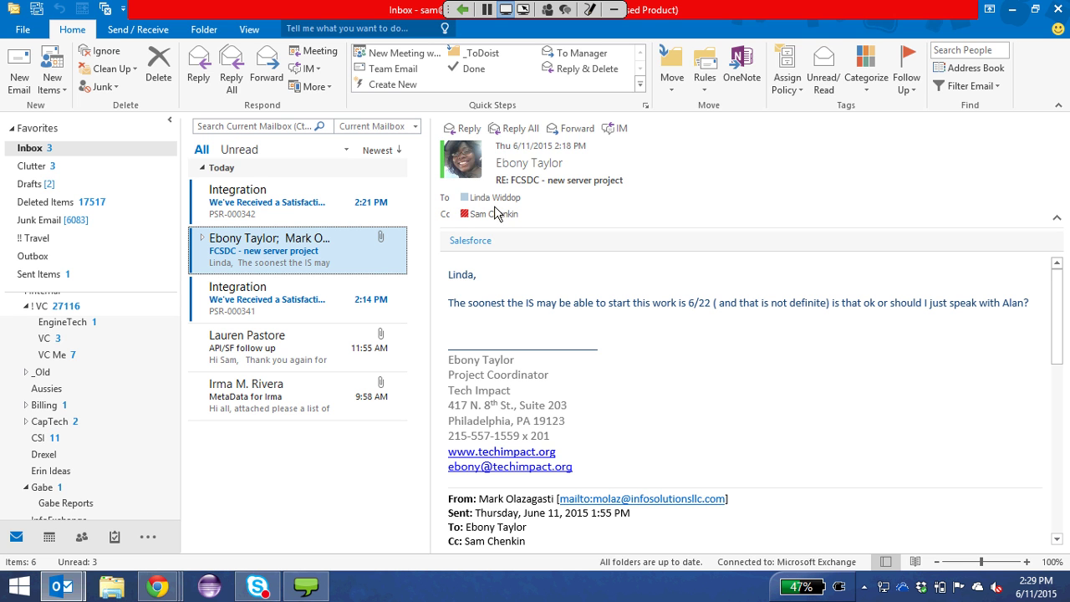
mouse_move(508, 180)
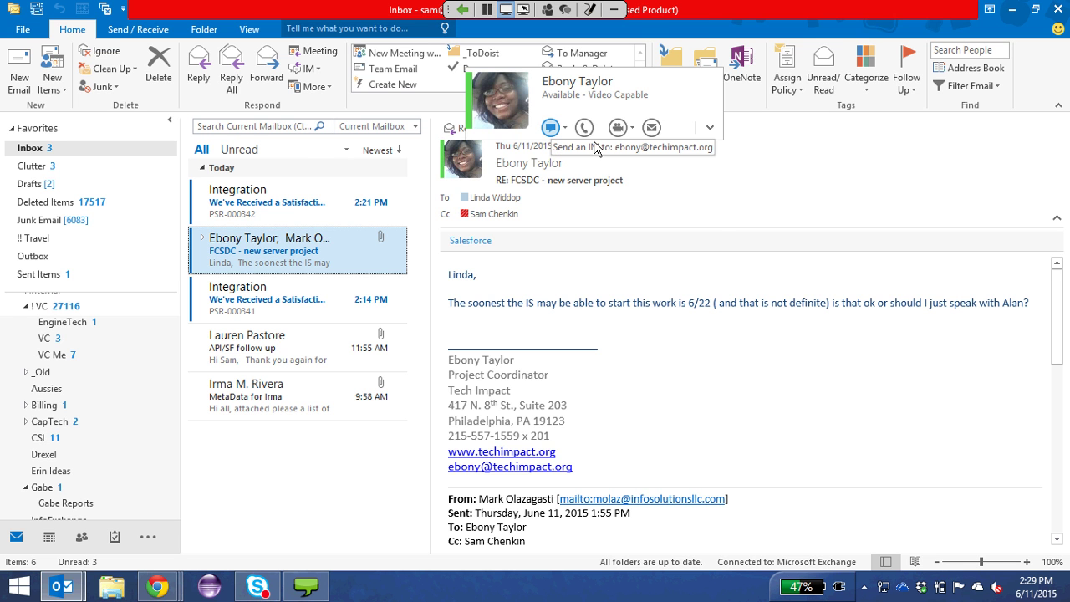
Send the sender a Skype for Business IM greeting by name, adding 'I'm doing a demo!'.
left_click(594, 147)
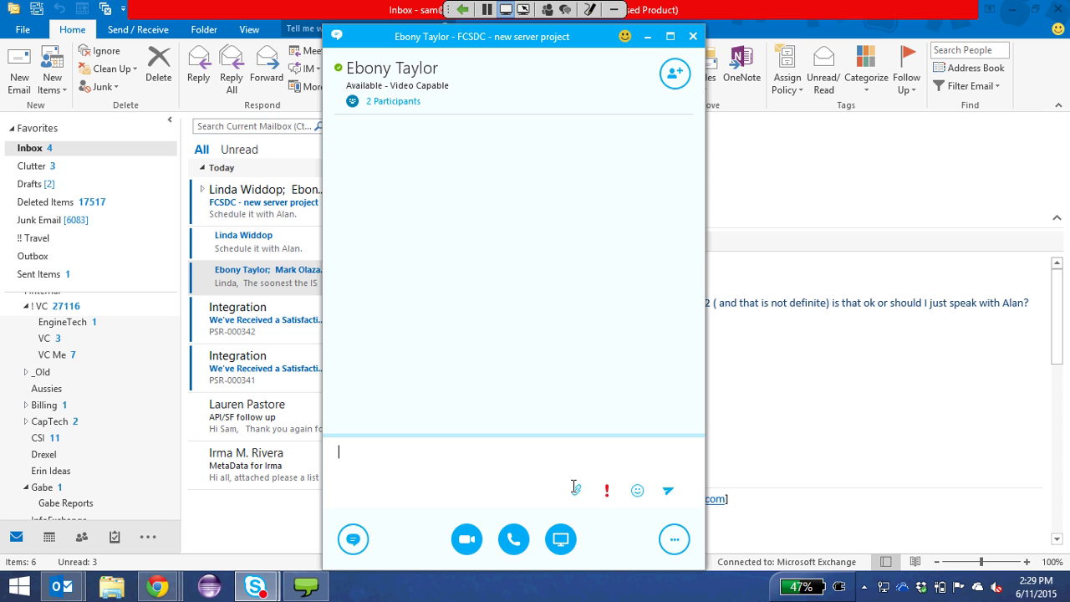
type("hello Ebony, I'm doing a demo!")
key("Return")
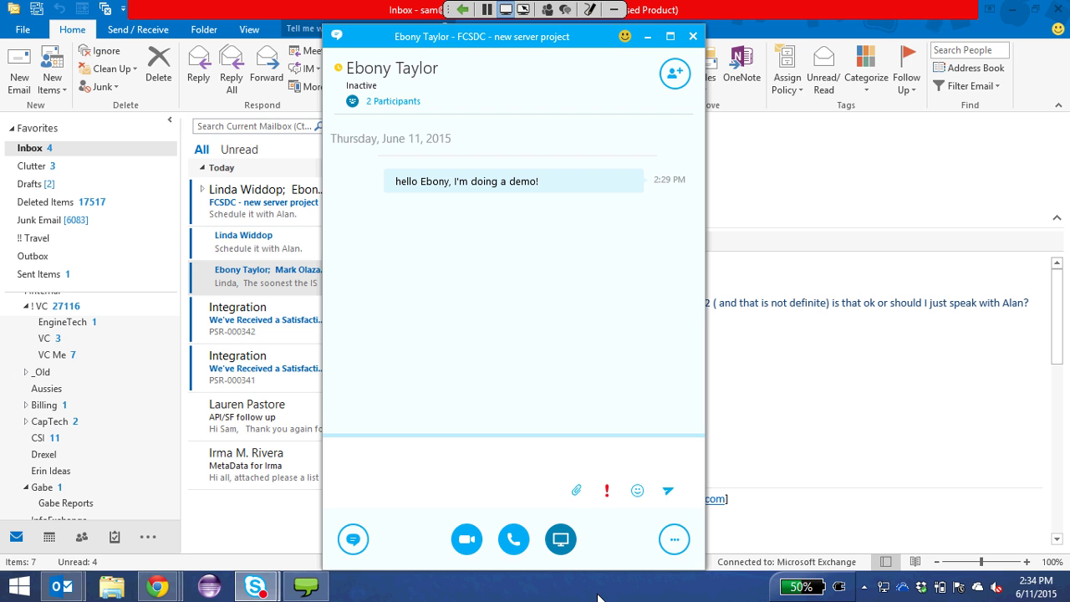
mouse_move(157, 587)
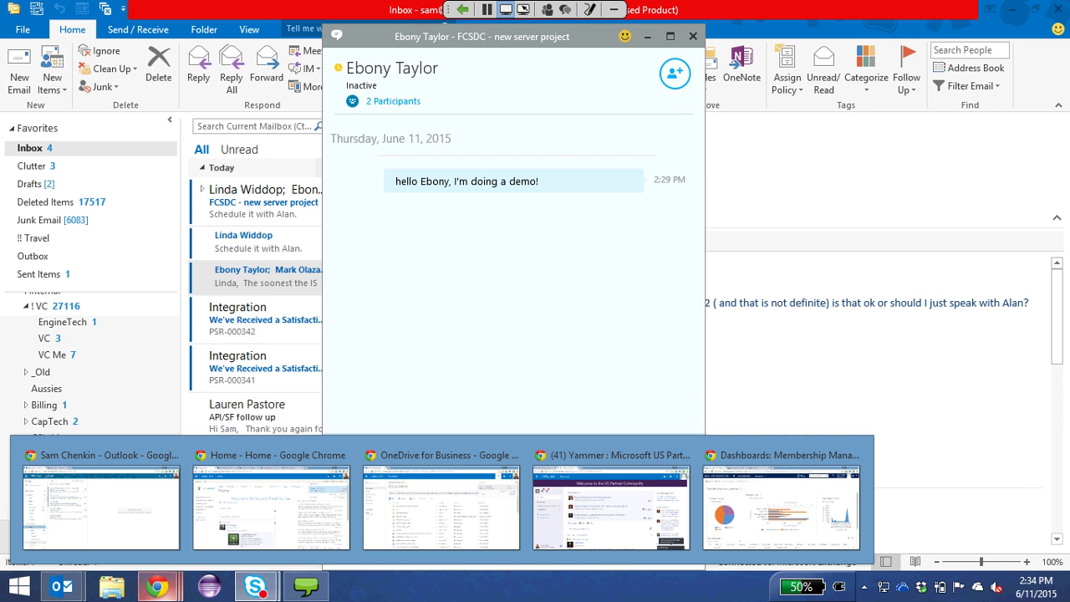
Switch to the TechImpact SharePoint Home page, dismissing the overdue meeting reminder and the Office 365 app list.
left_click(289, 547)
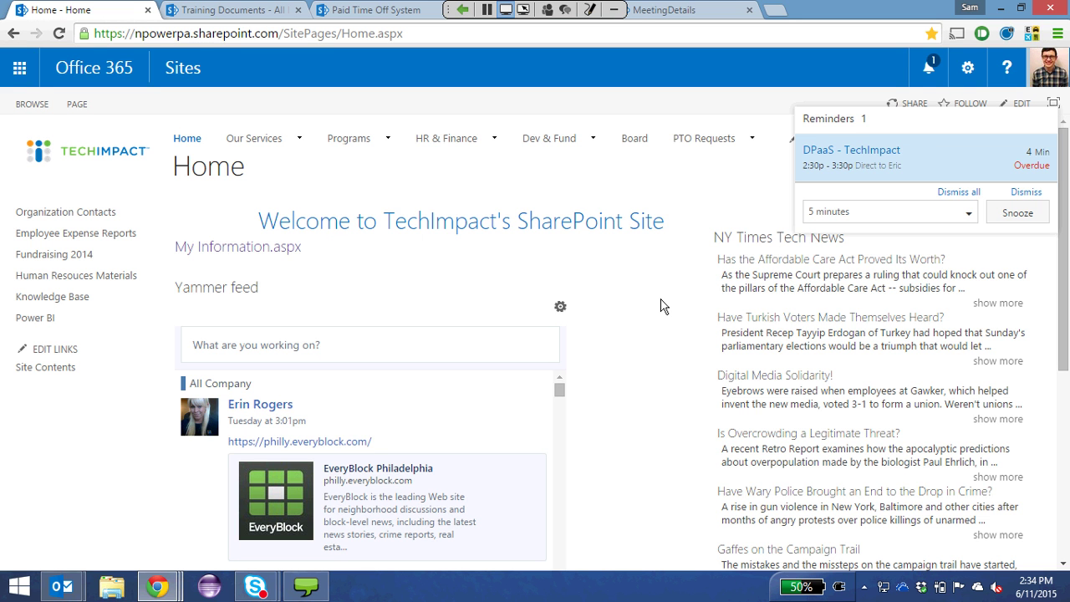
left_click(1026, 191)
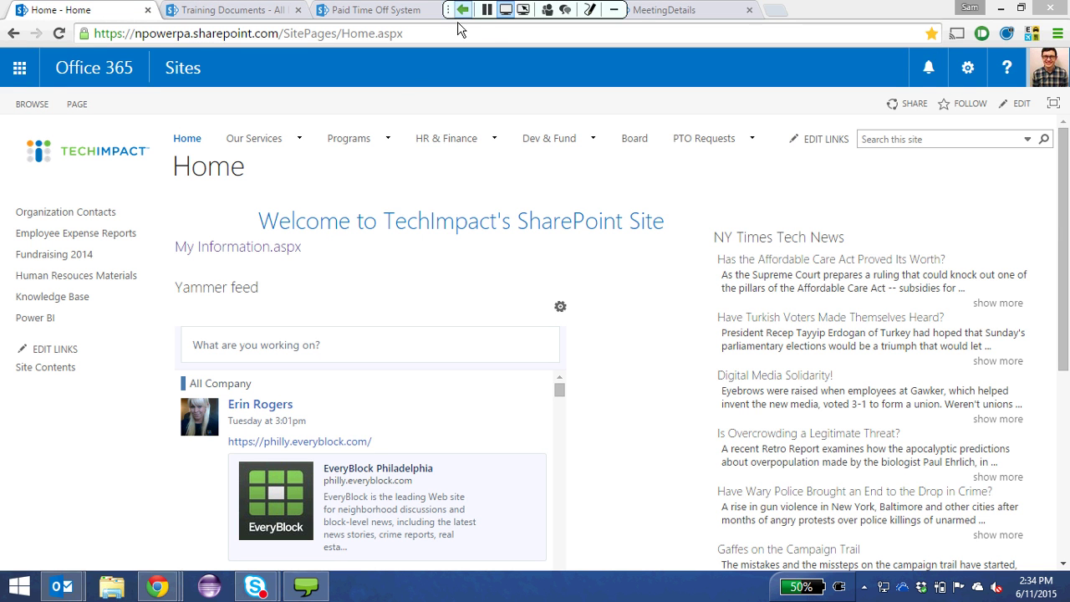
left_click(37, 52)
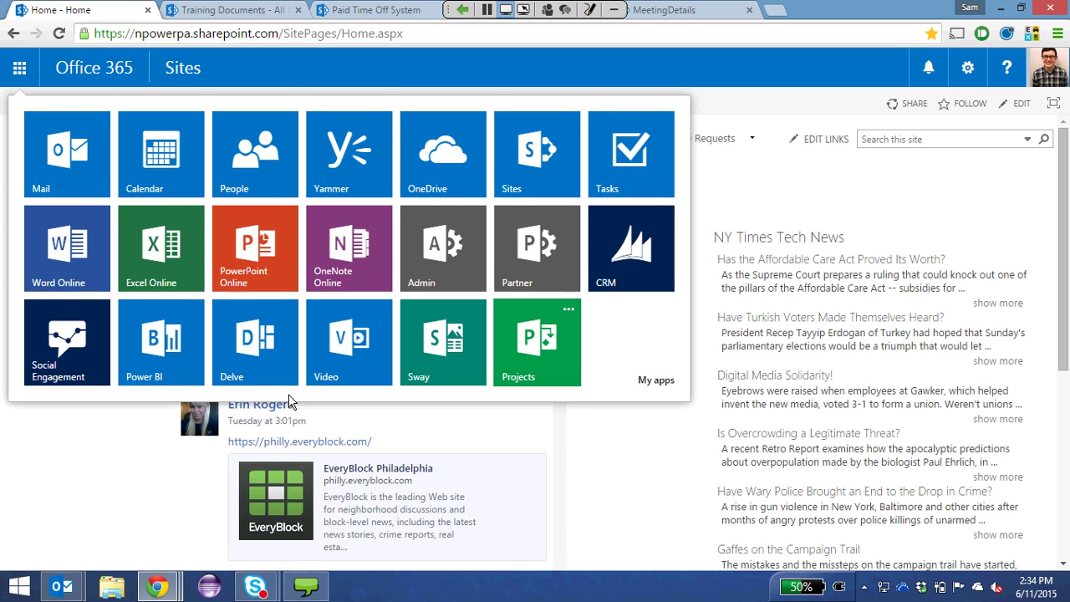
left_click(633, 591)
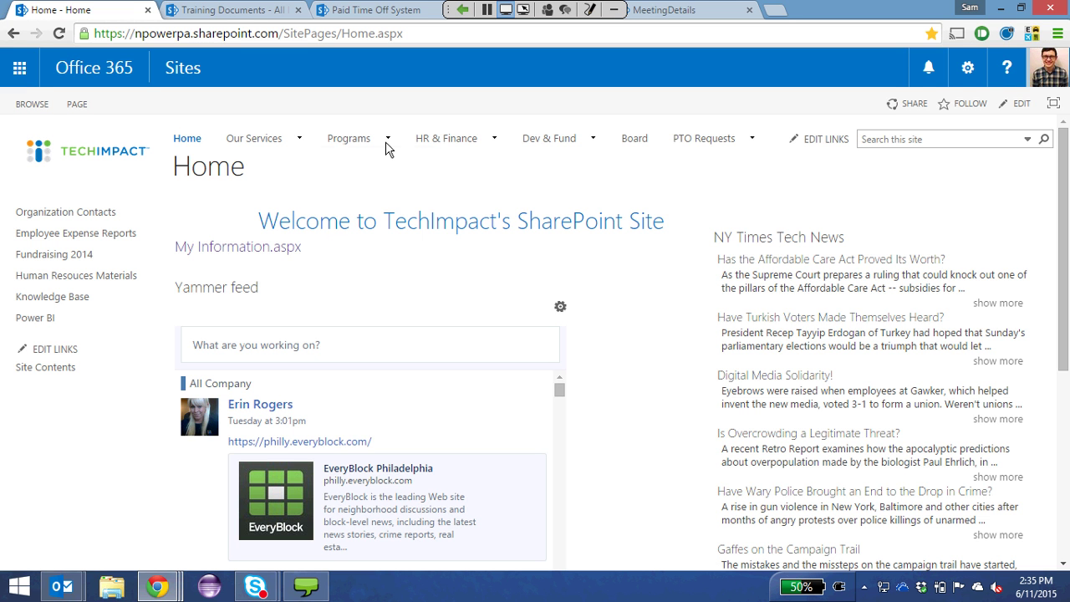
mouse_move(301, 158)
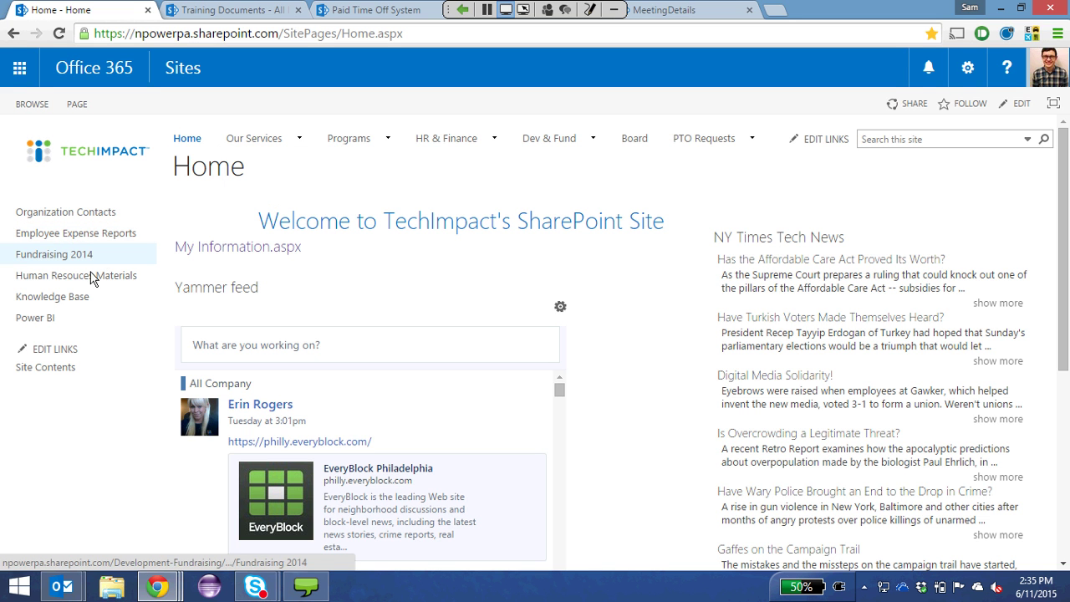
Go to the Training Documents library and open Book1 from its file list.
left_click(266, 9)
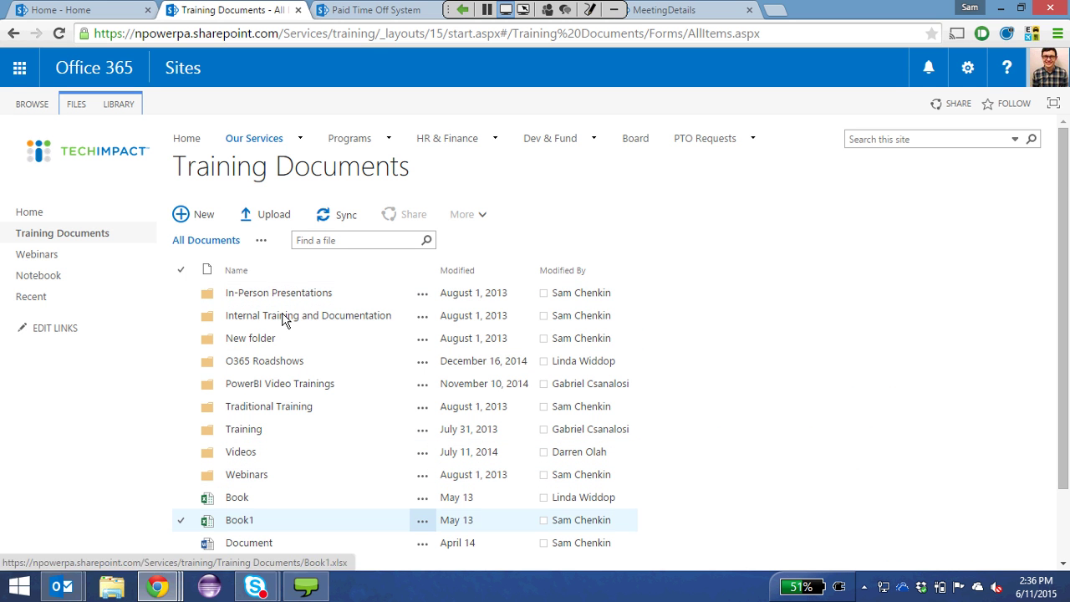
scroll(326, 541, "down", 1)
scroll(349, 413, "up", 1)
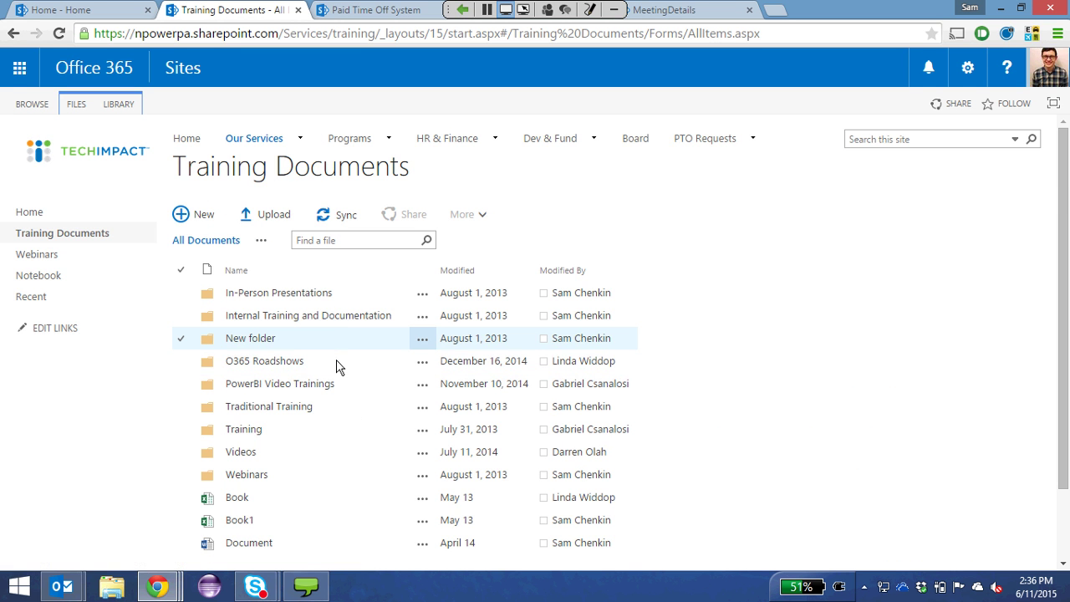
key("Down")
key("Down")
key("Down")
key("Down")
key("Down")
key("Down")
key("Down")
key("Down")
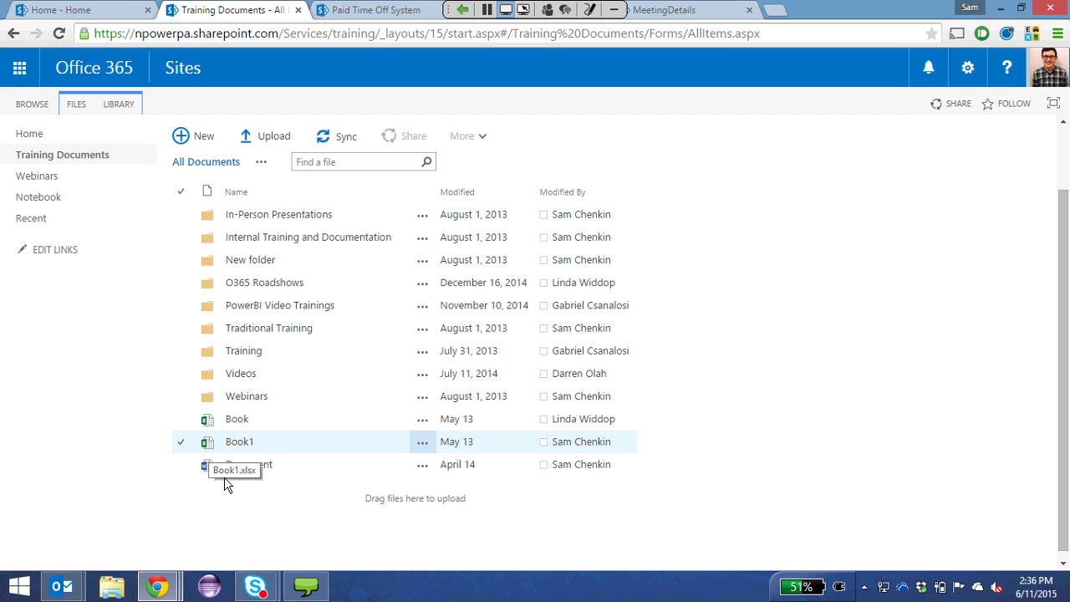
key("Return")
key("Up")
key("Up")
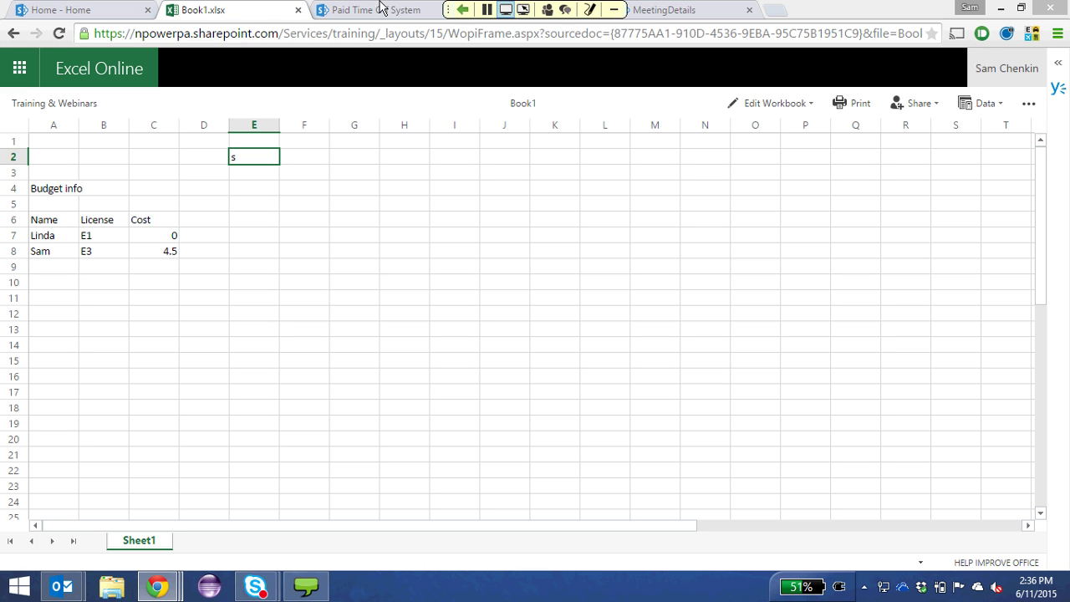
Open Book1 for editing with Edit Workbook > Edit in Excel Online.
left_click(809, 104)
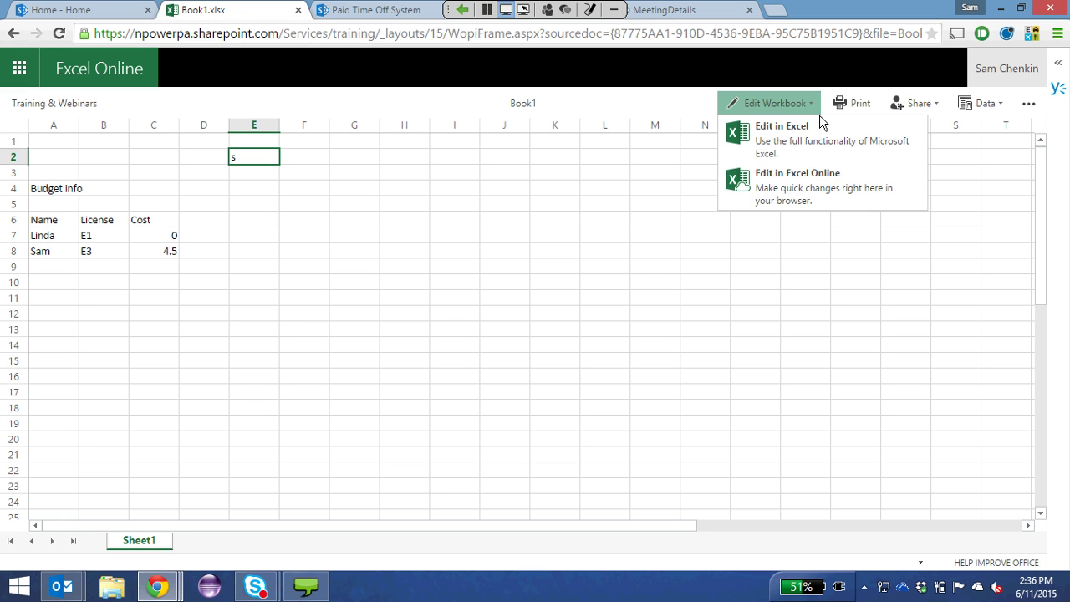
left_click(854, 219)
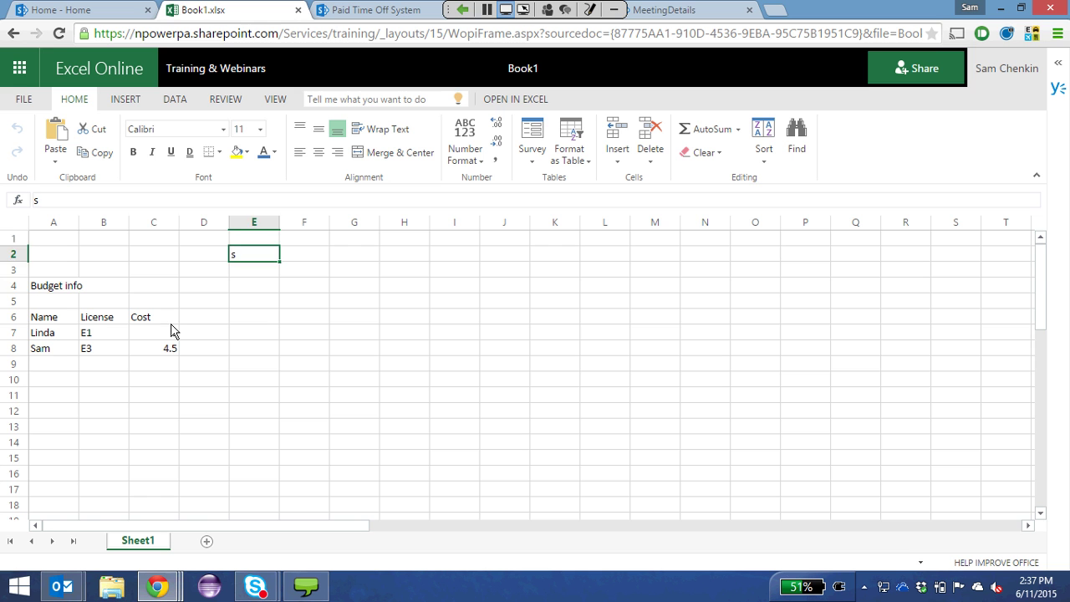
Commit the cell E2 edit and open Book1 in desktop Excel.
key("Down")
key("Down")
key("Left")
key("Left")
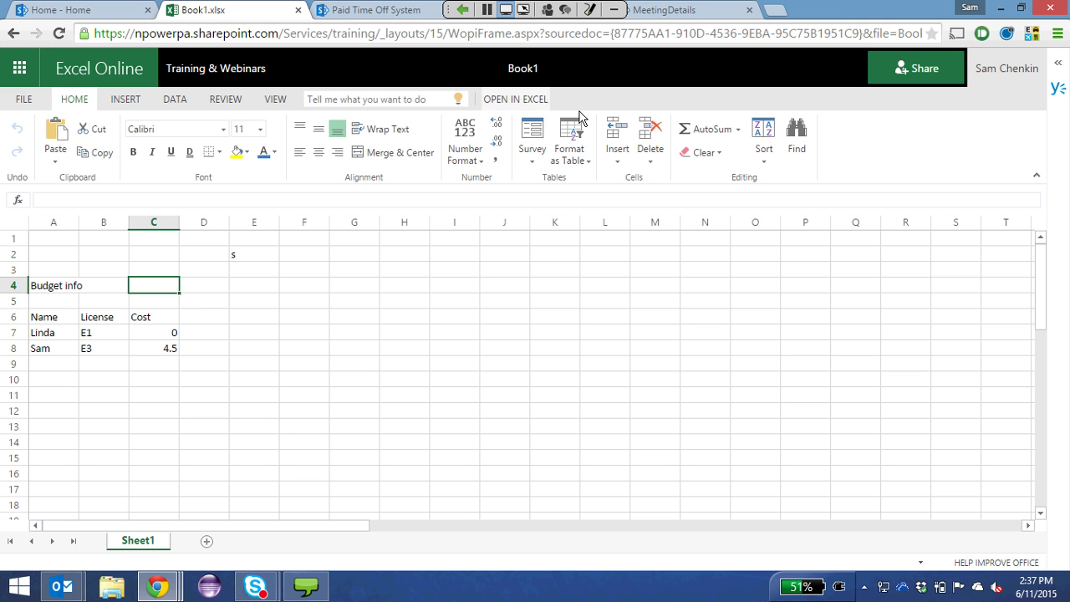
left_click(548, 100)
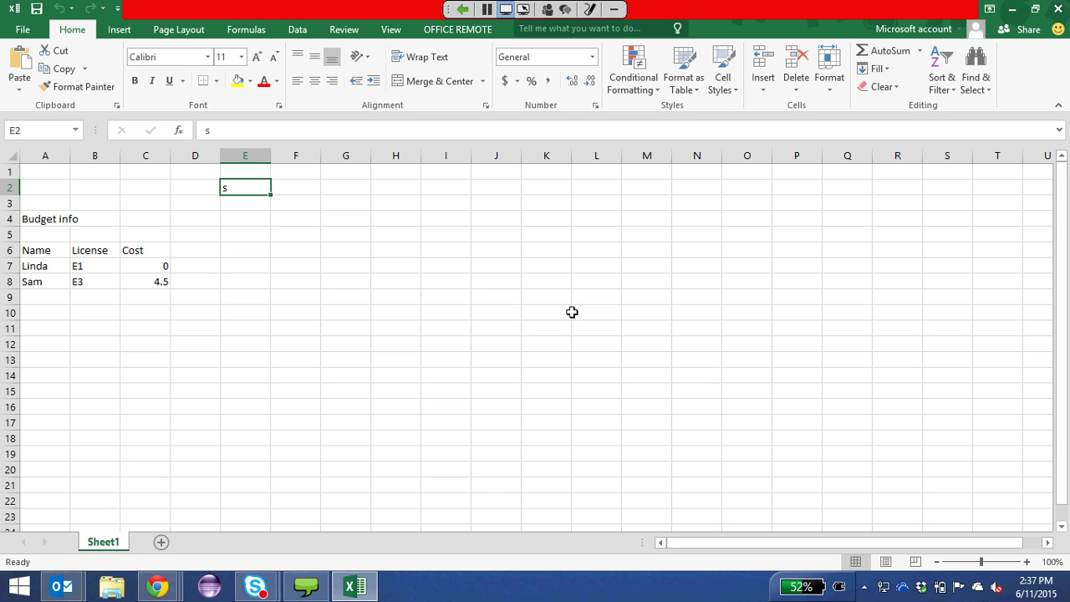
Enter 'fdafdsa' in cell A1, then switch to the Windows Start screen.
left_click(42, 171)
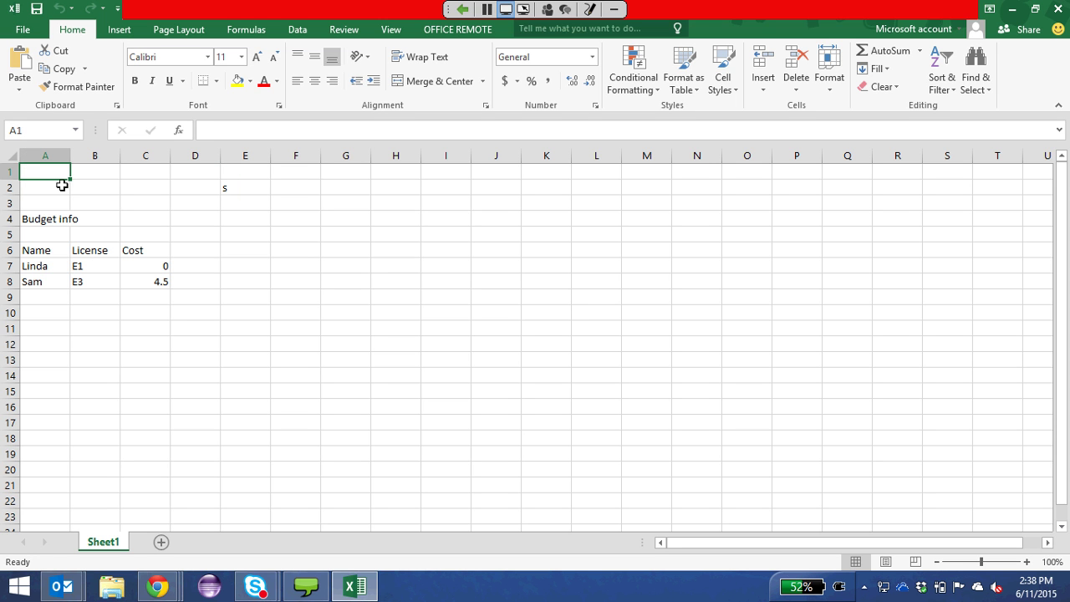
type("fdafdsa")
left_click(208, 284)
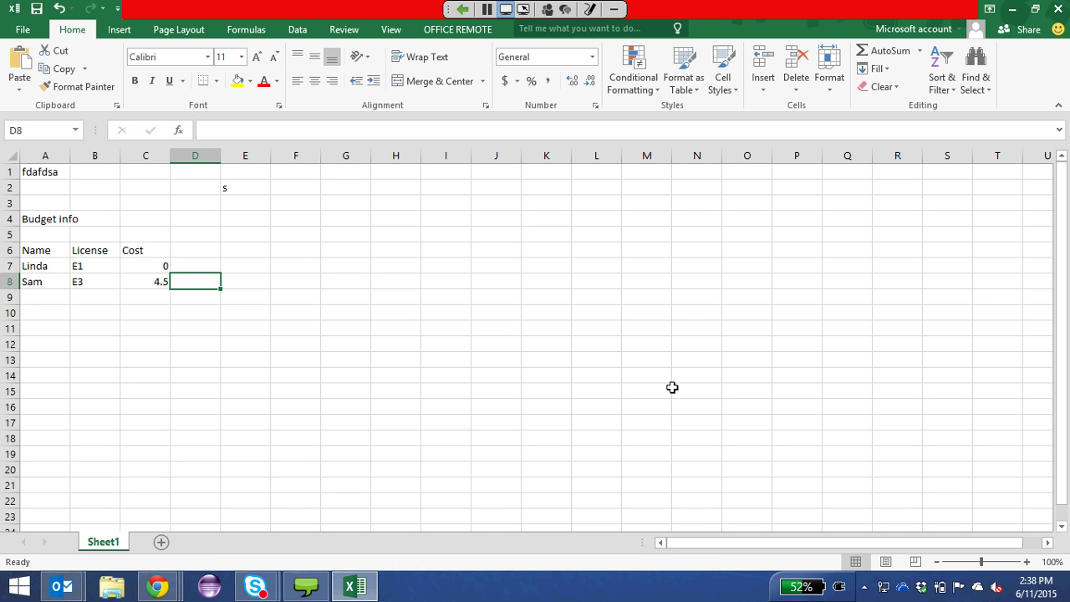
key("super")
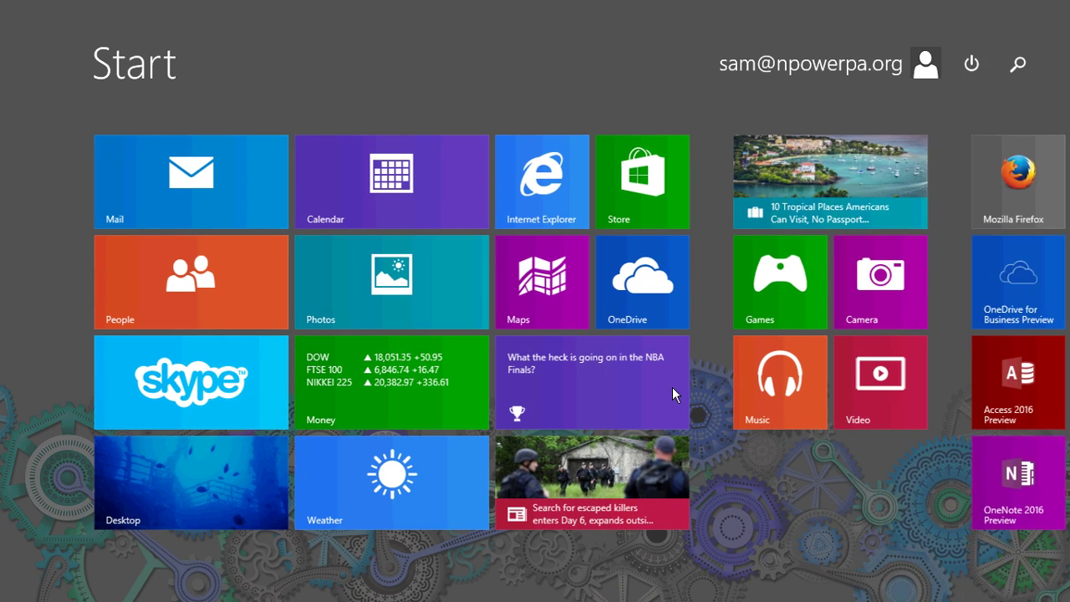
Launch Word 2016 by searching 'win' from Start and go to the Open page.
type("win")
key("Return")
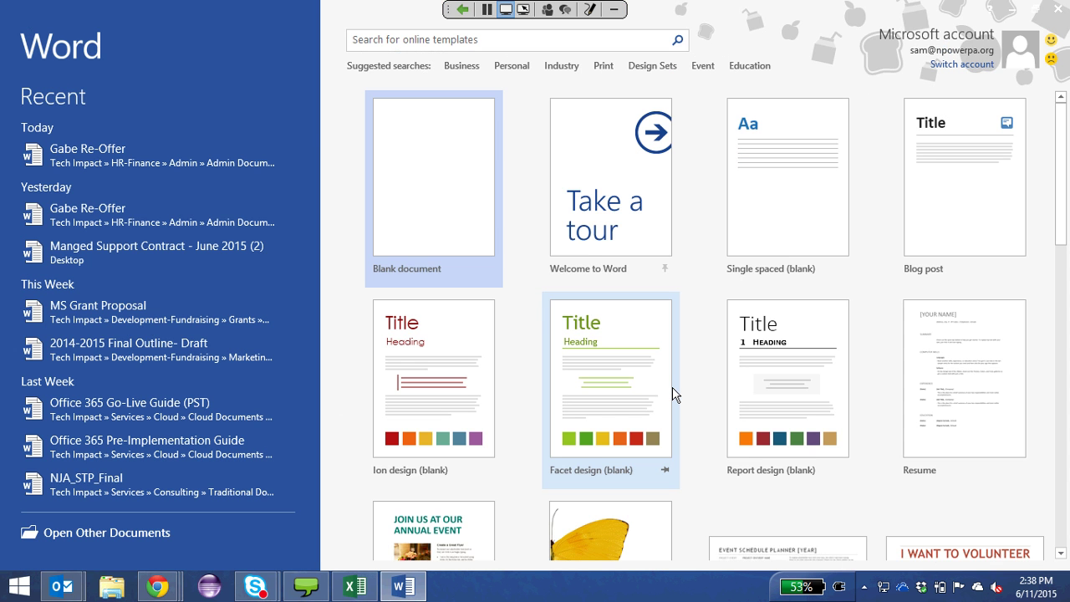
key("ctrl+o")
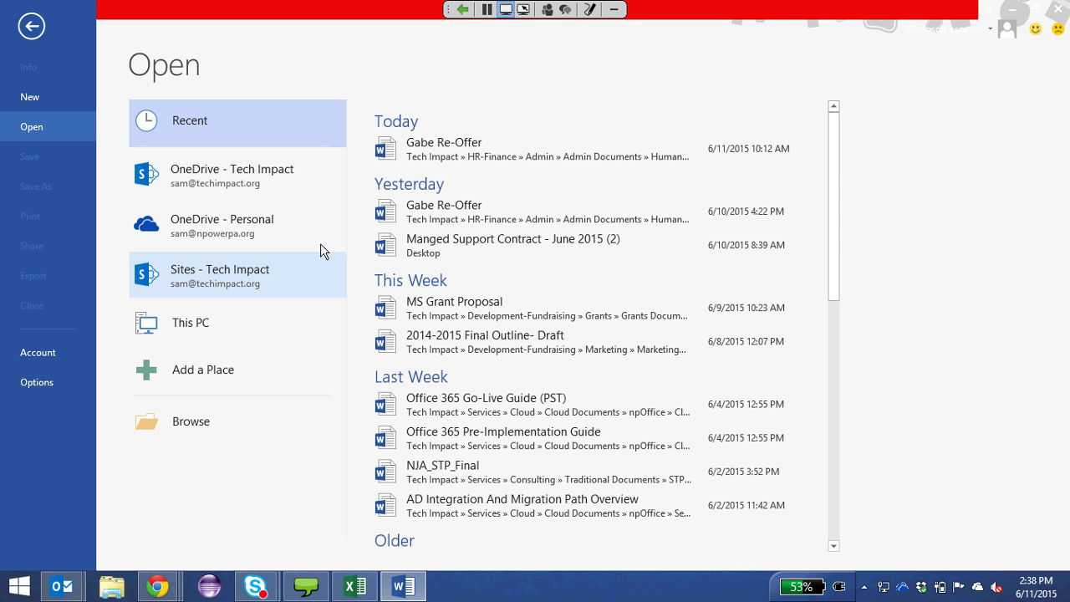
Browse Sites - Tech Impact into its Documents folder, then close the dialog without opening anything.
left_click(197, 298)
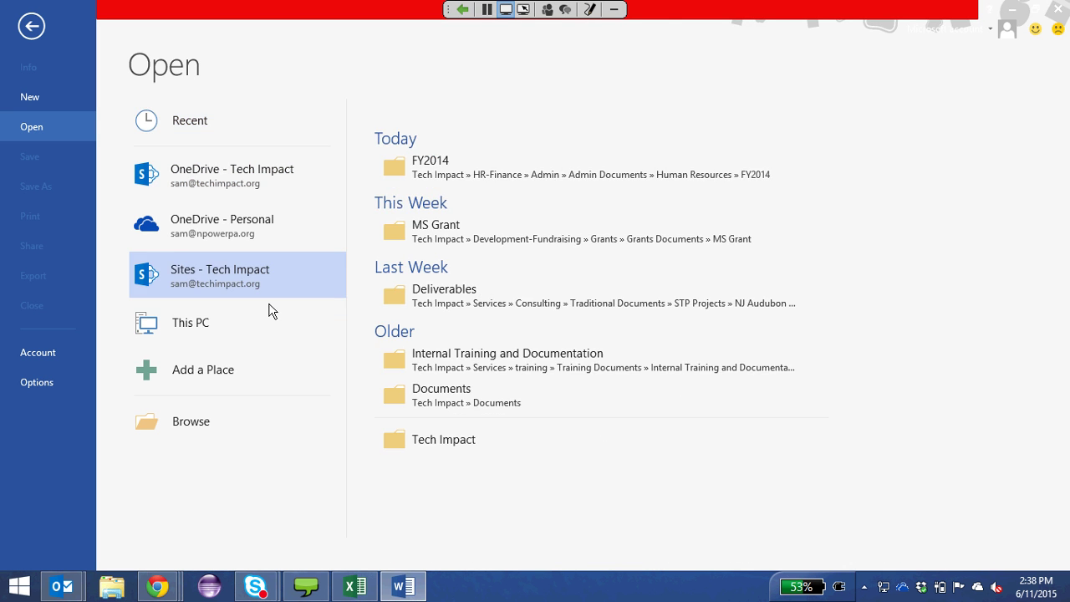
left_click(492, 454)
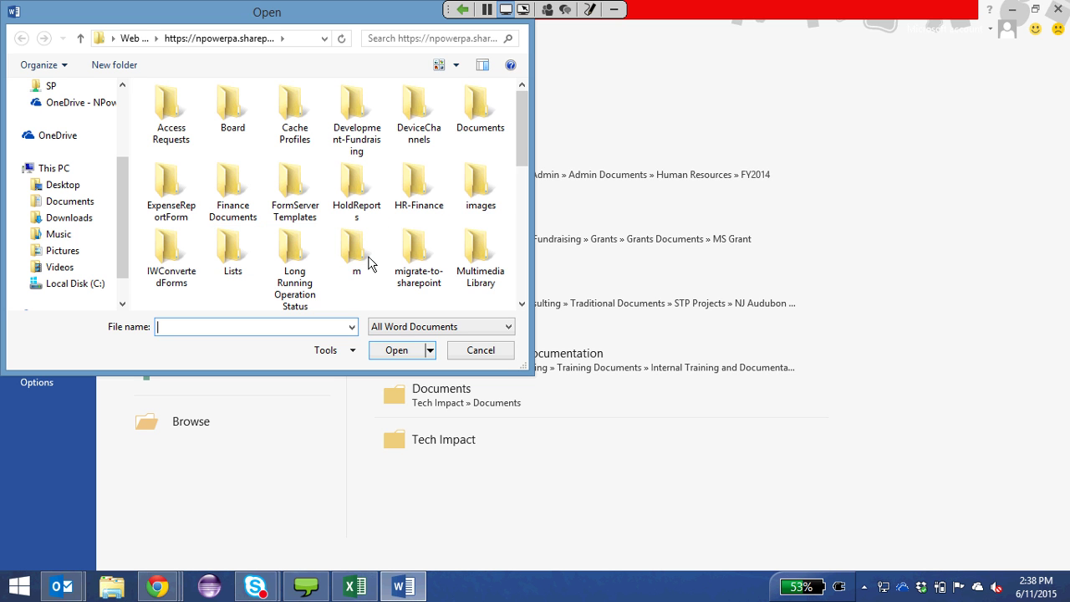
double_click(507, 94)
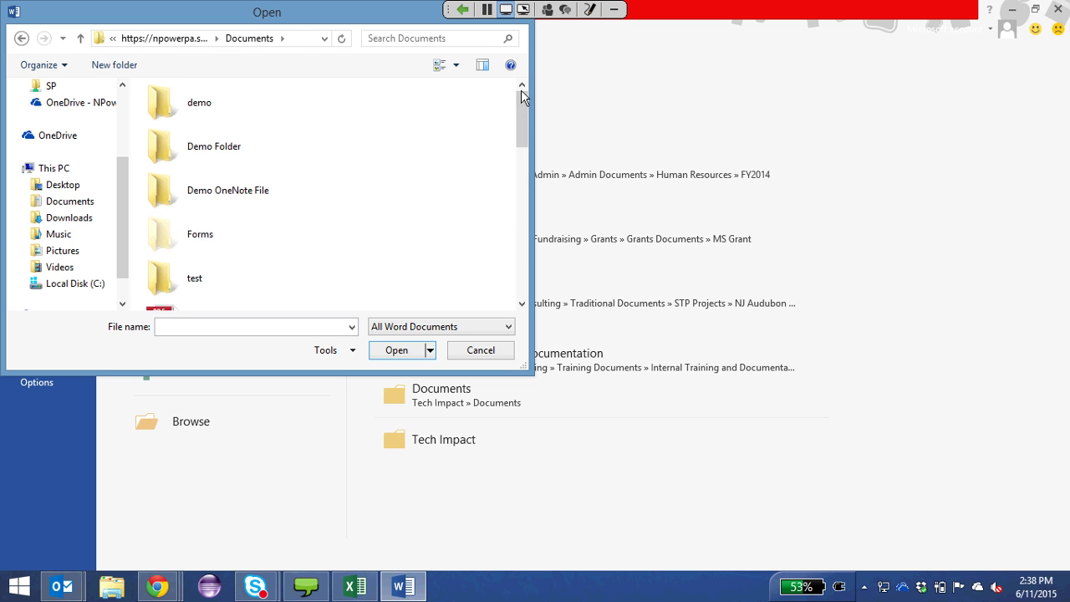
scroll(297, 245, "down", 5)
scroll(297, 245, "up", 3)
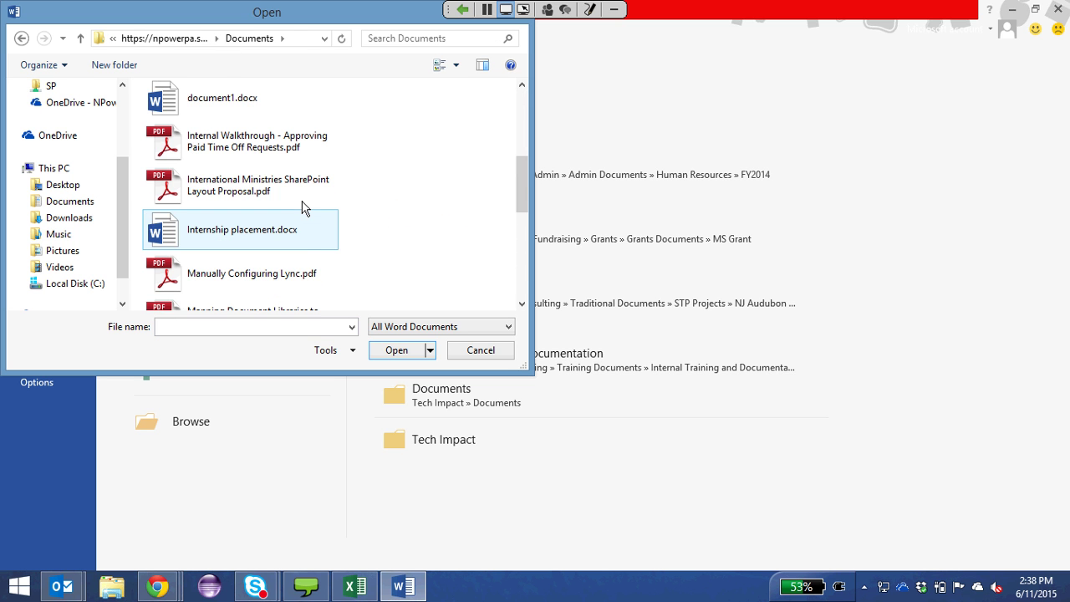
key("Escape")
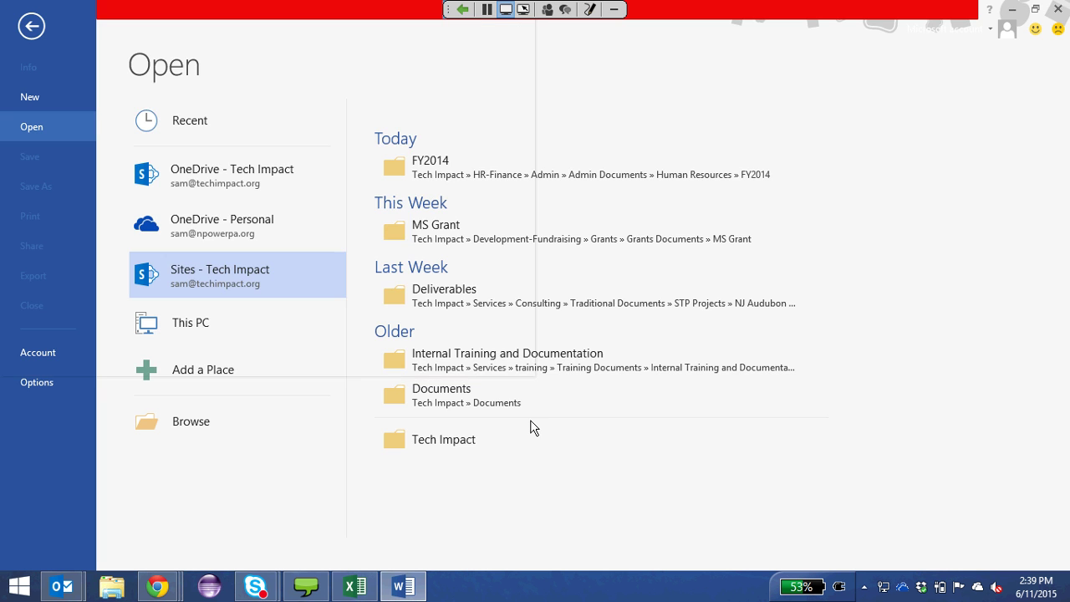
Create a new blank Word document, then return to the Open page's Recent list.
left_click(215, 131)
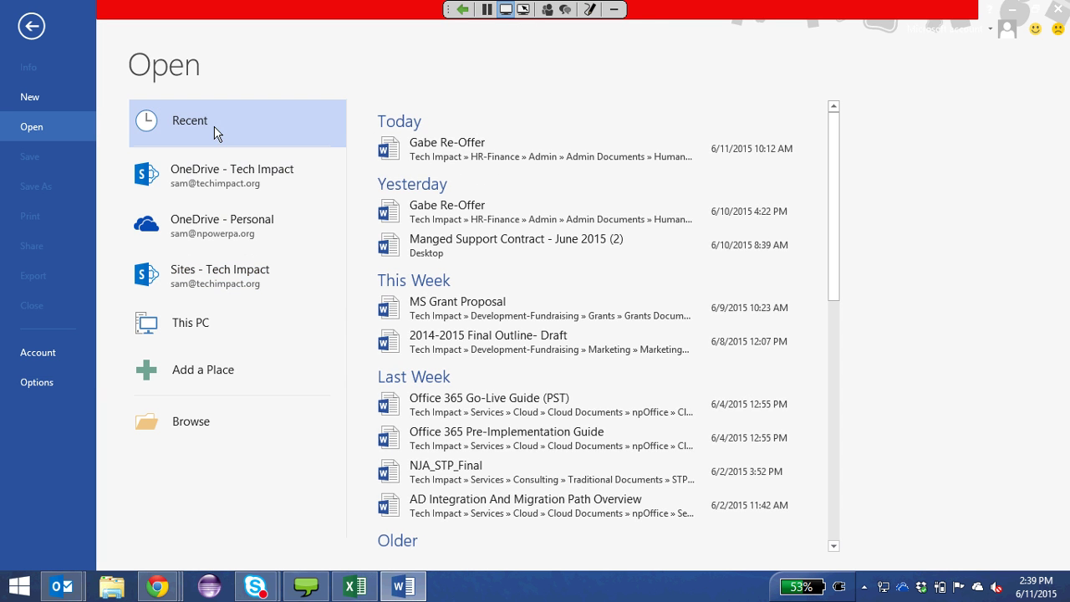
scroll(609, 292, "down", 2)
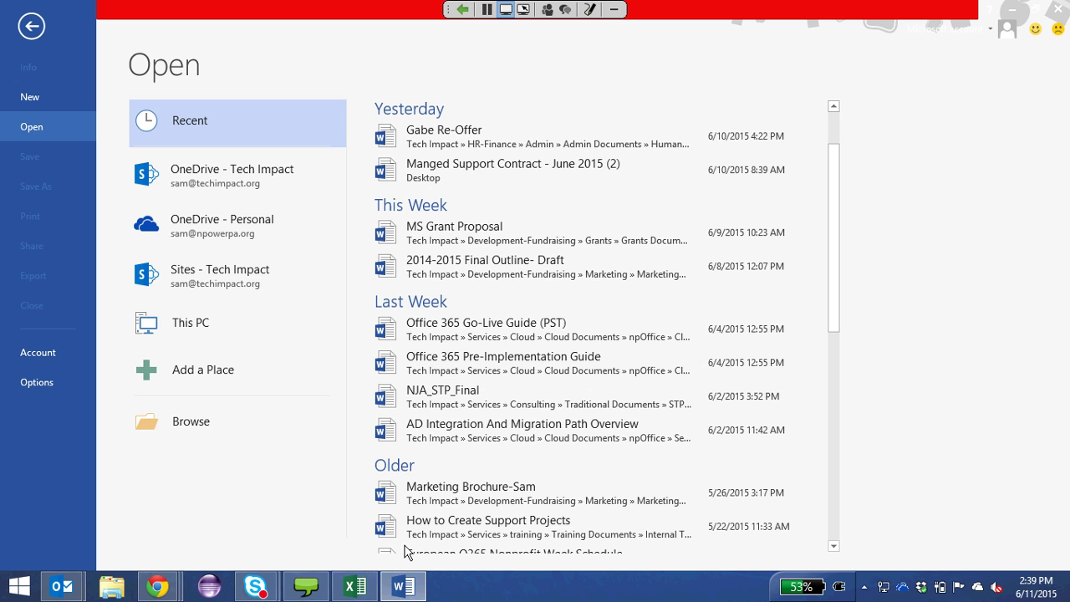
left_click(89, 110)
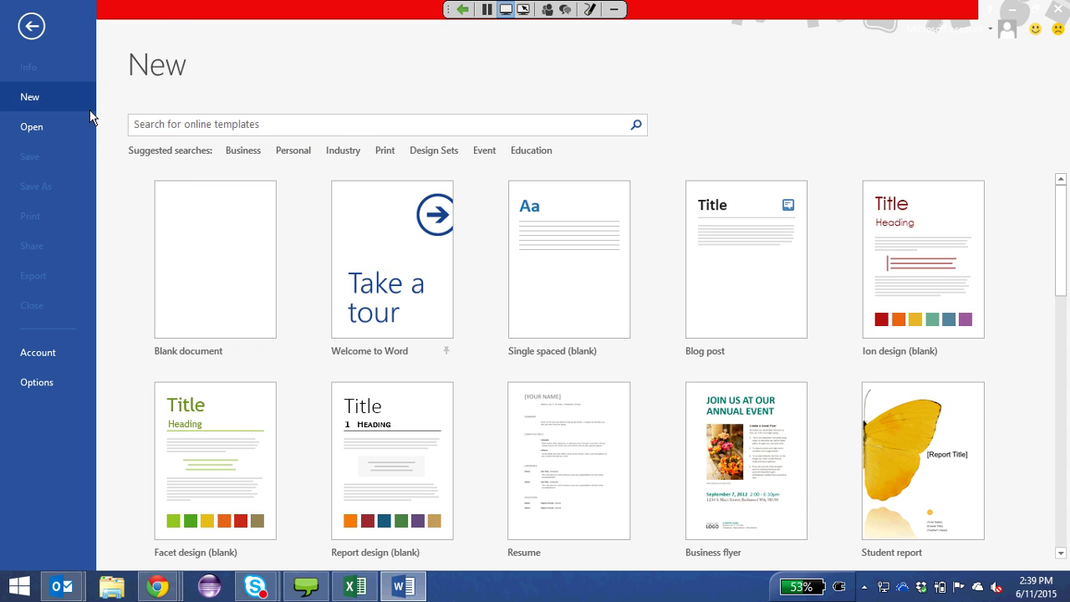
left_click(264, 291)
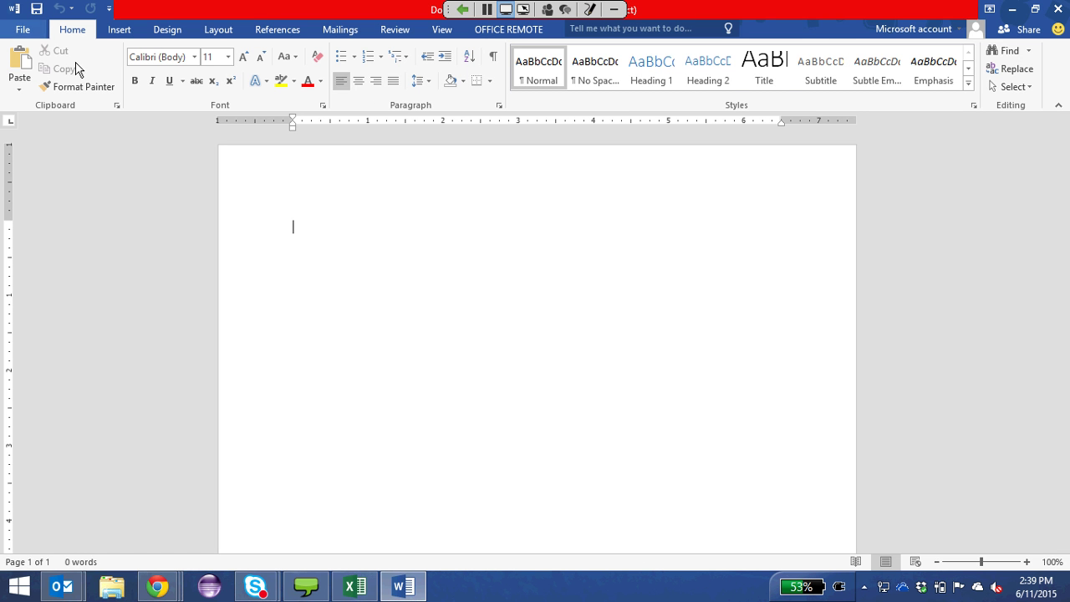
left_click(22, 30)
left_click(54, 127)
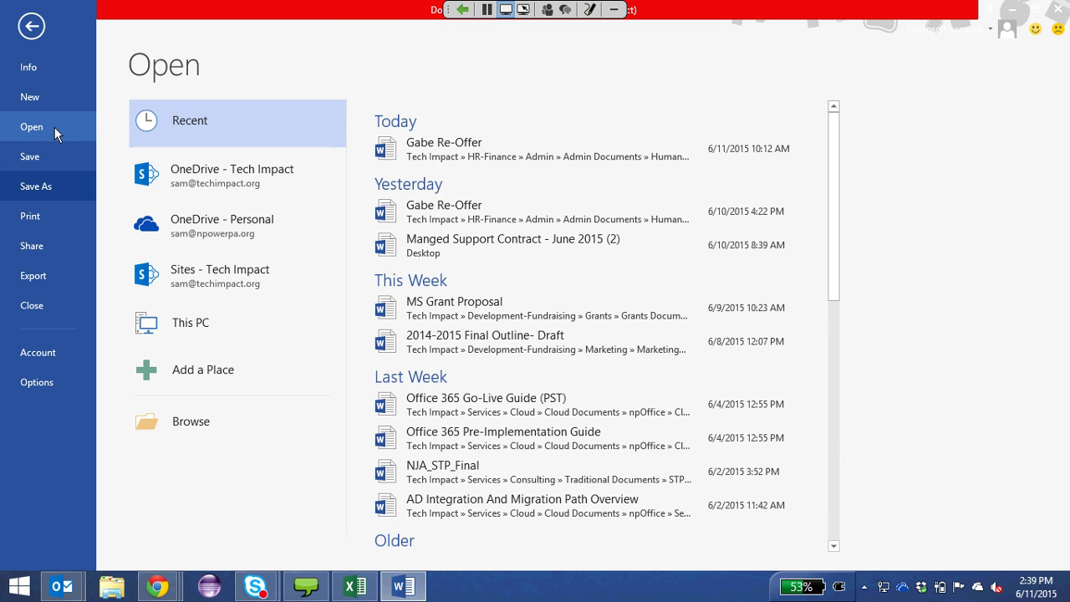
Browse the Sites - Tech Impact save folders under Save As, then switch back to Excel.
left_click(53, 189)
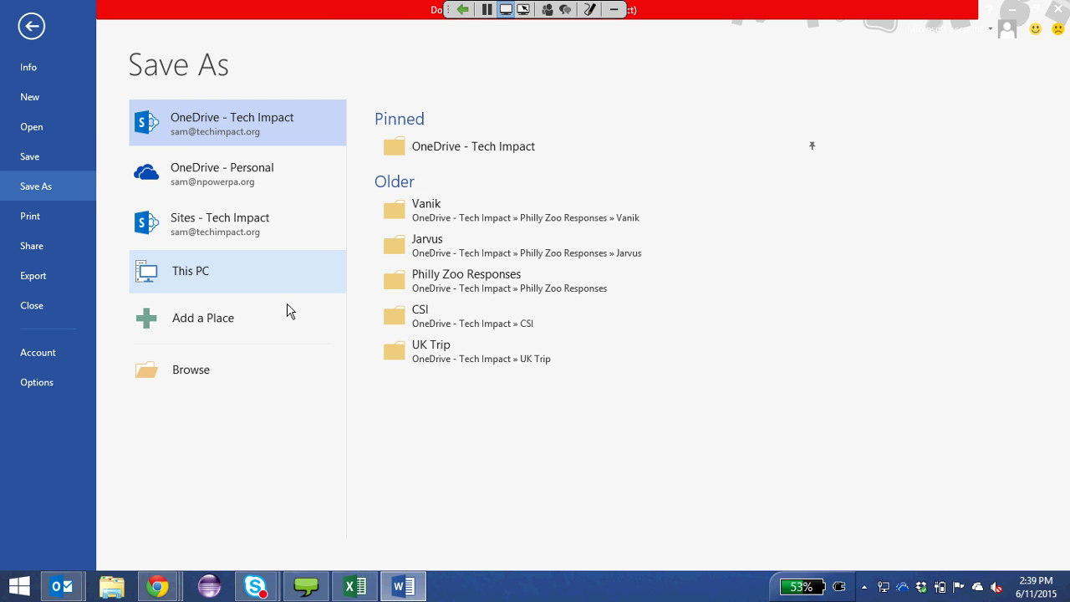
left_click(282, 240)
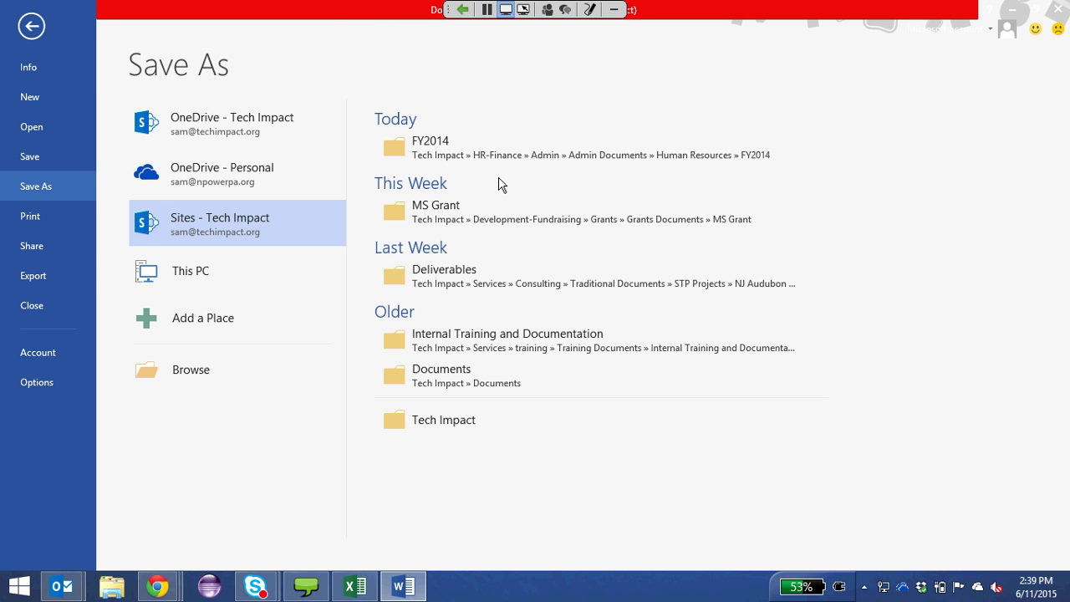
left_click(355, 586)
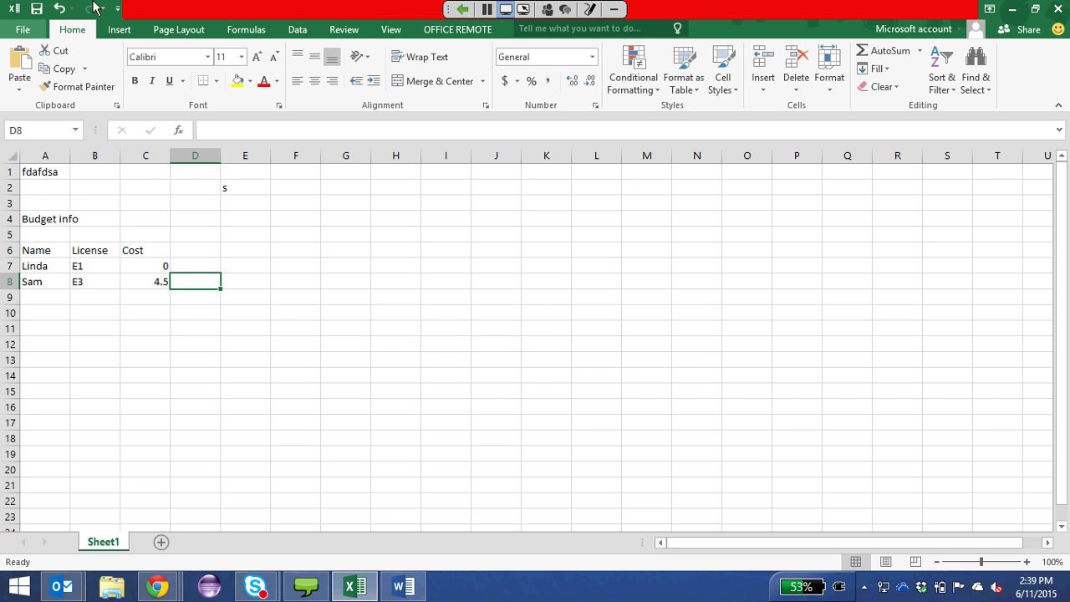
Open Book1's Backstage Info, view the Account product details, then return to Info.
left_click(38, 32)
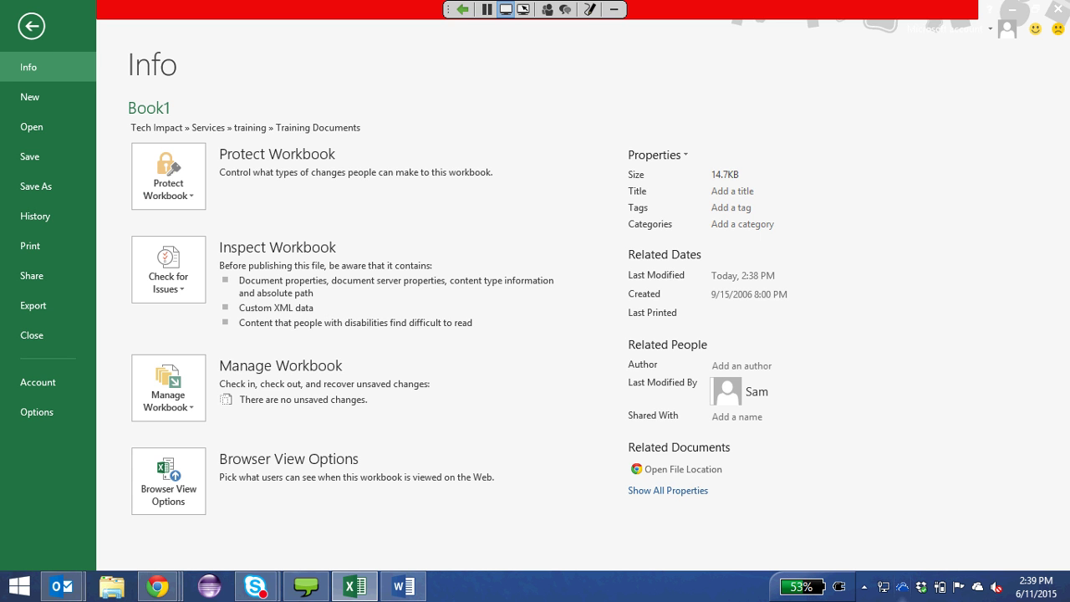
left_click(83, 391)
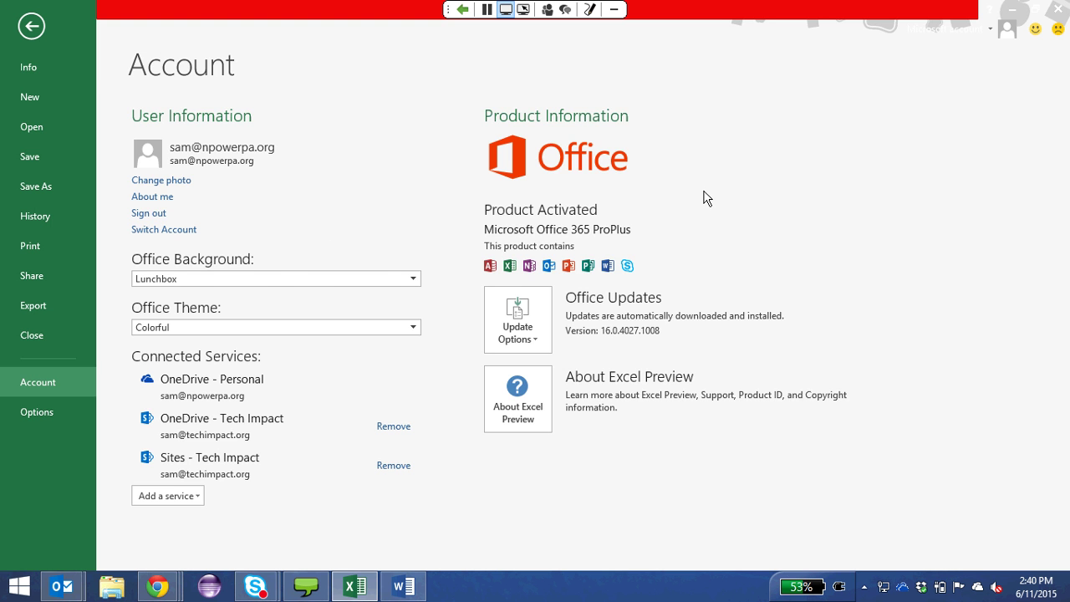
left_click(57, 70)
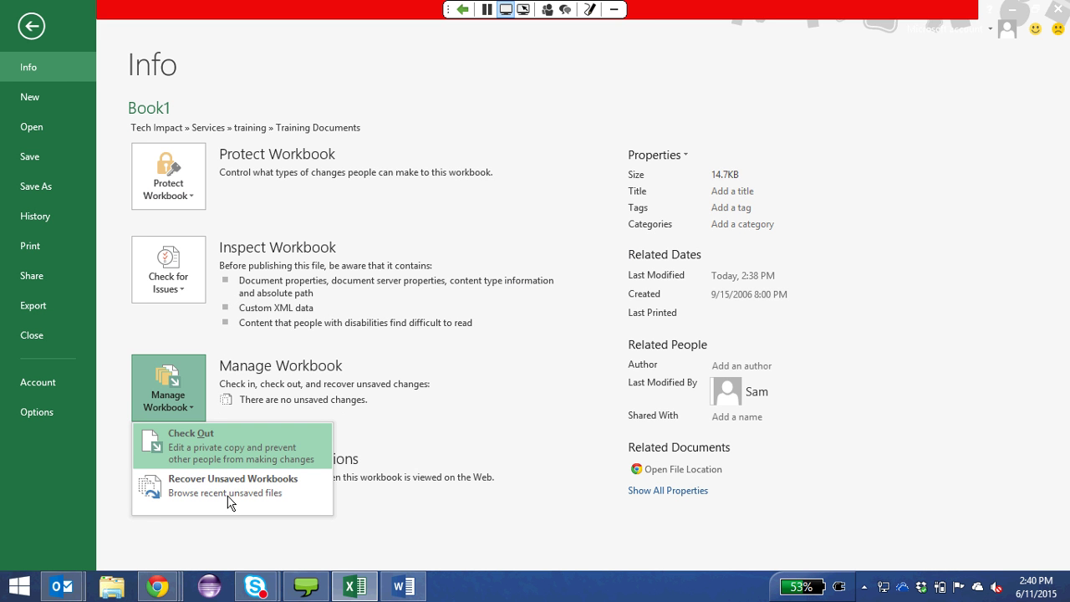
Check Book1 out, then check it in with the version comment 'This is a new version'.
key("Escape")
key("Escape")
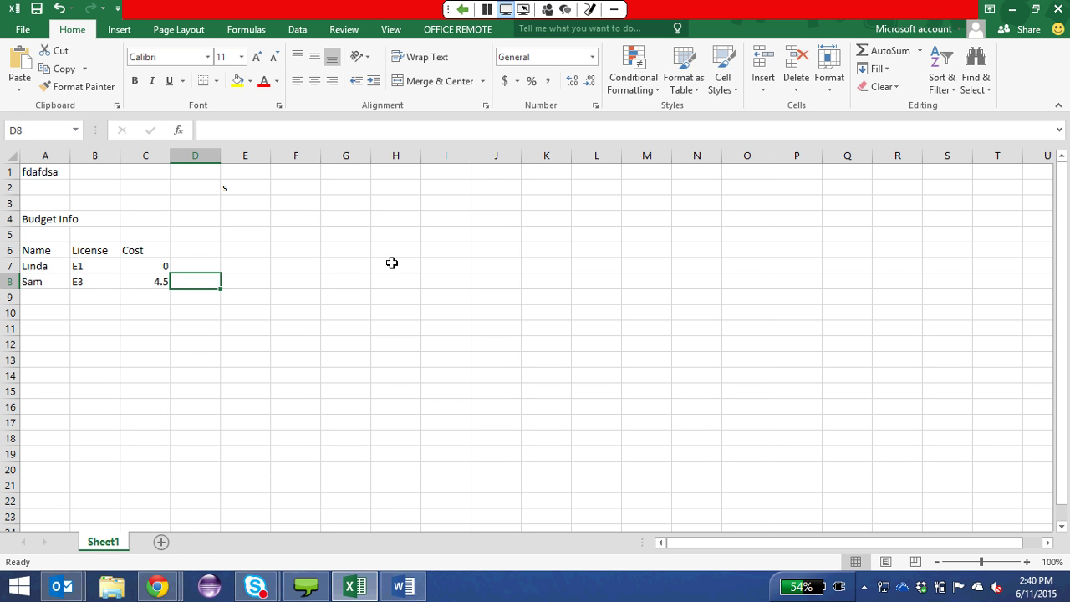
left_click(26, 29)
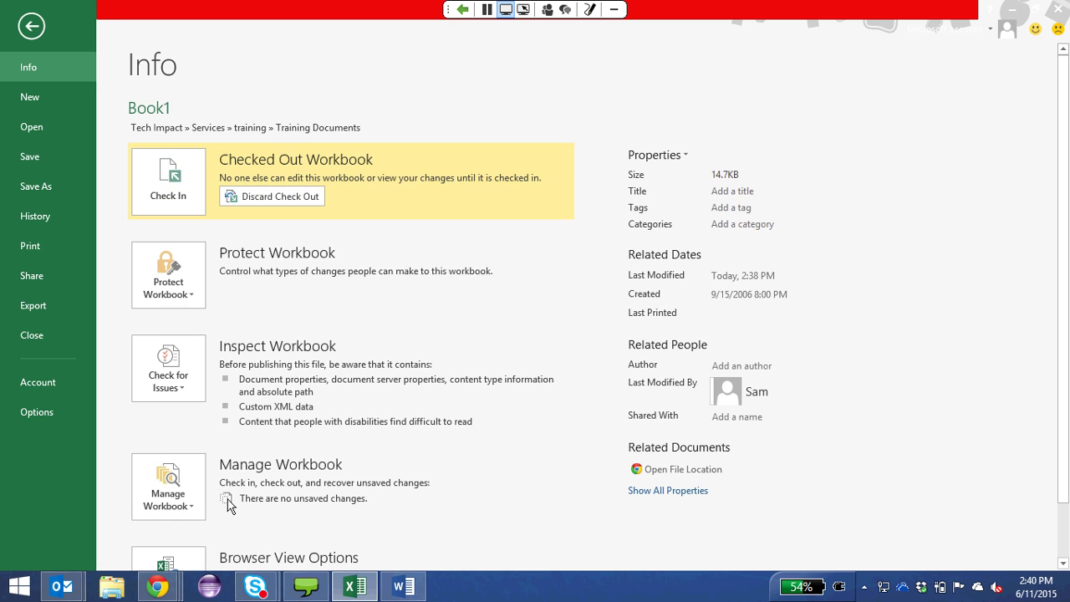
left_click(191, 501)
left_click(168, 180)
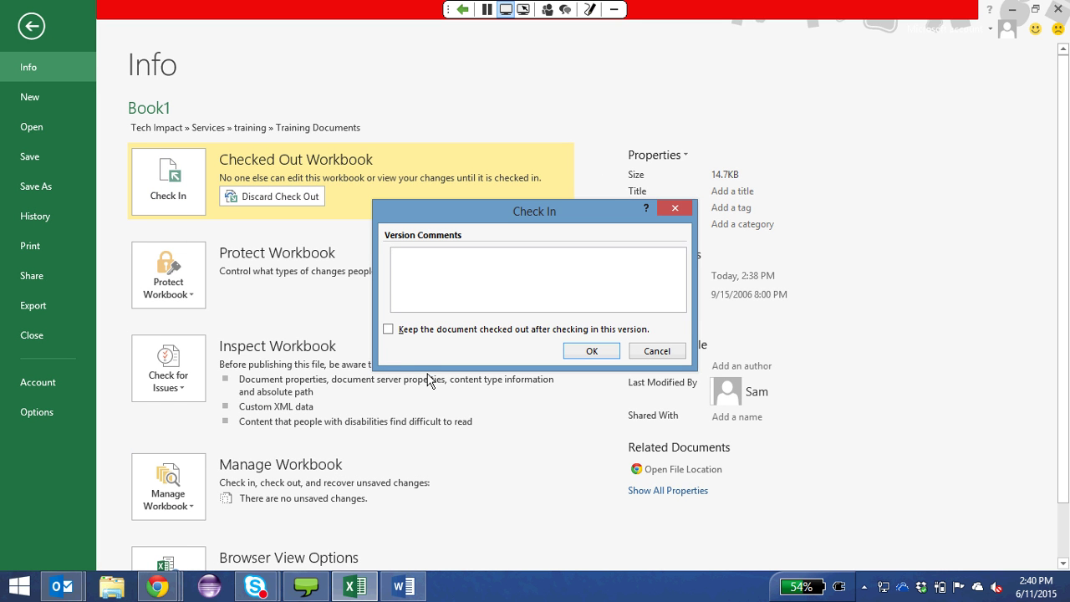
type("This is a new version")
key("Return")
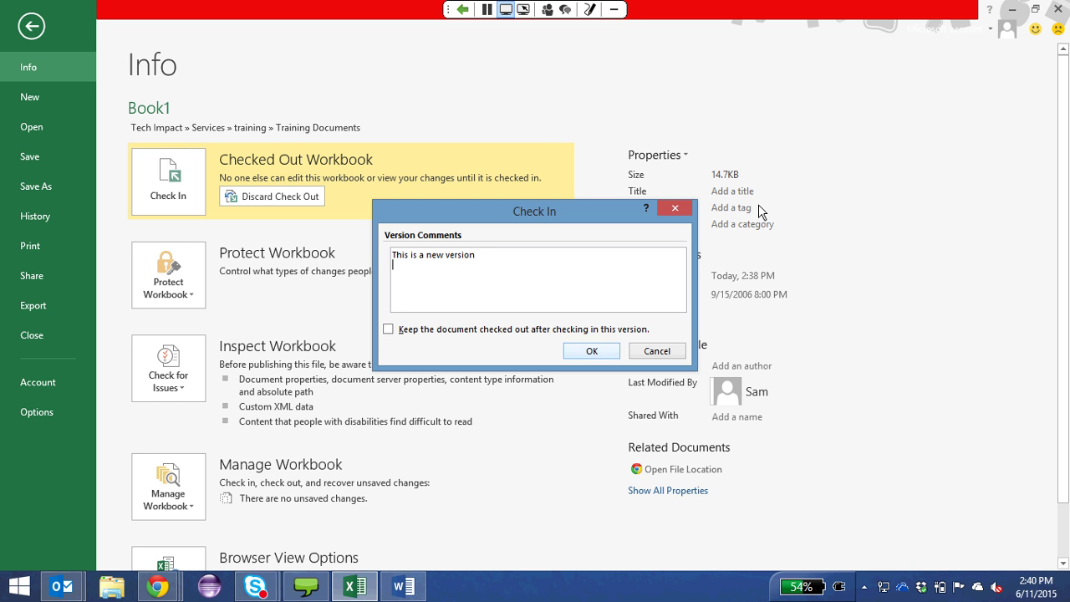
left_click(590, 350)
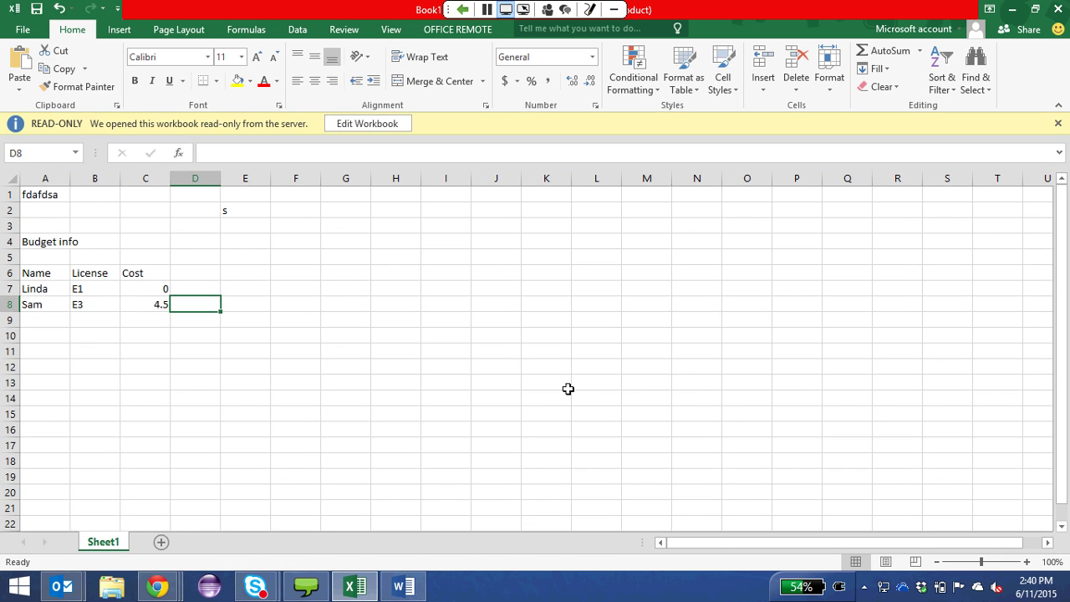
Review Book1's Info page and Manage Workbook options, confirming it is read-only from the server.
left_click(21, 29)
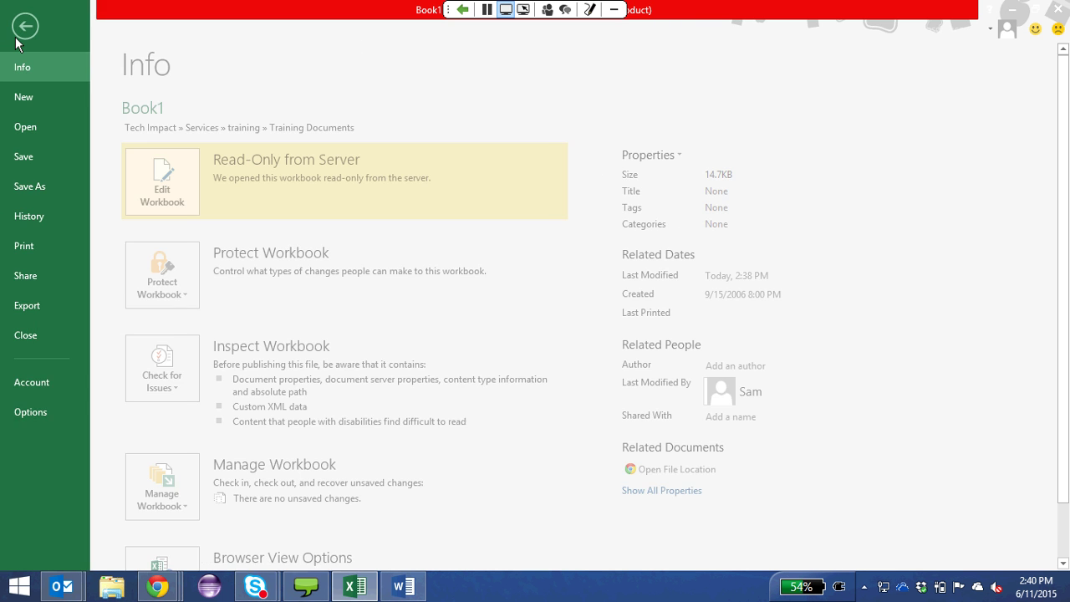
scroll(335, 335, "down", 1)
left_click(203, 480)
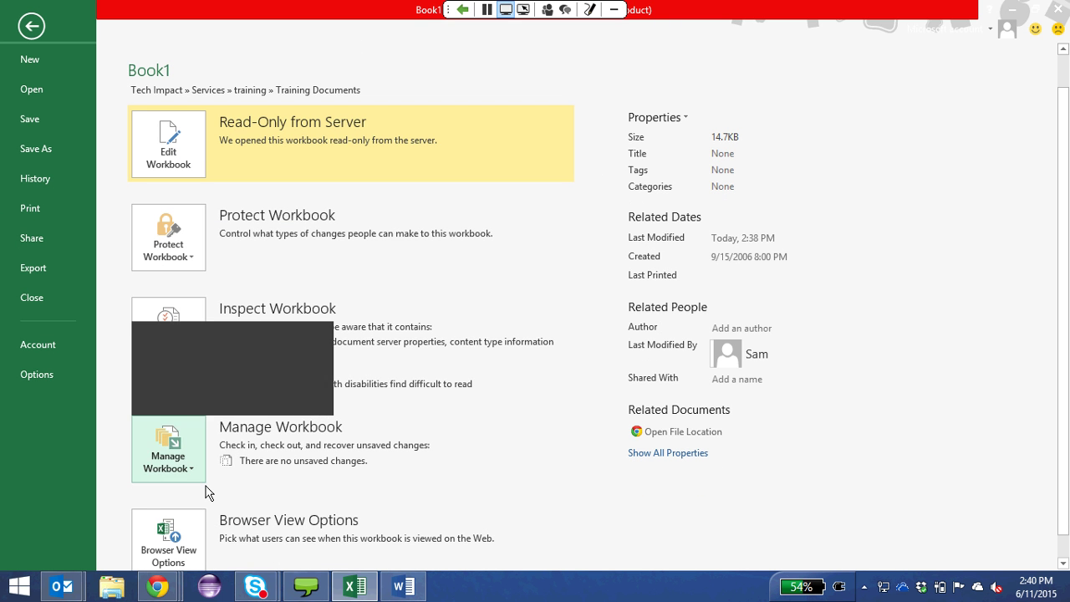
left_click(527, 557)
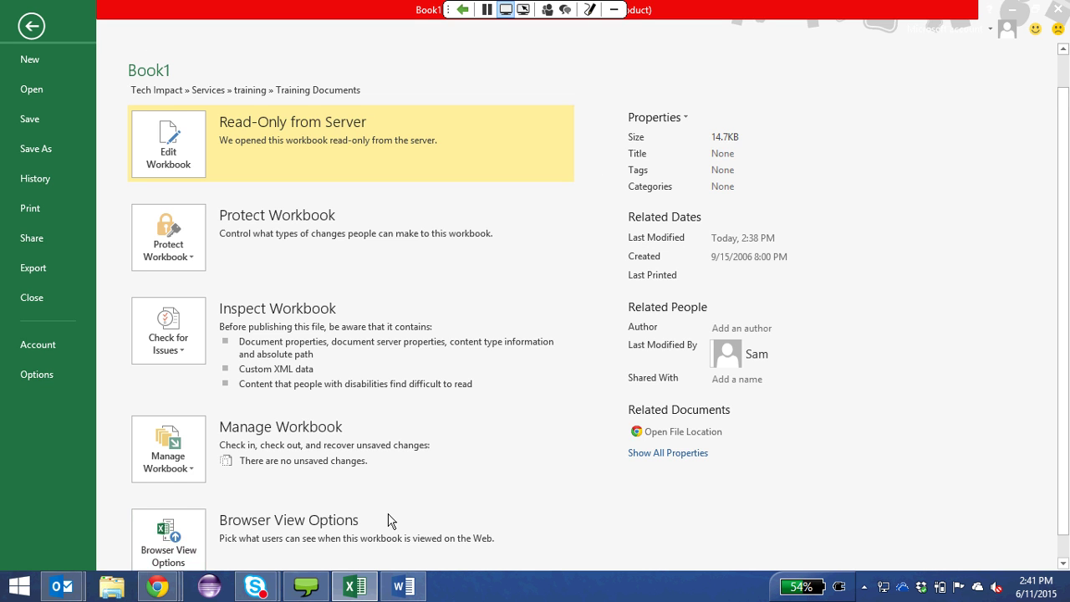
scroll(388, 520, "down", 1)
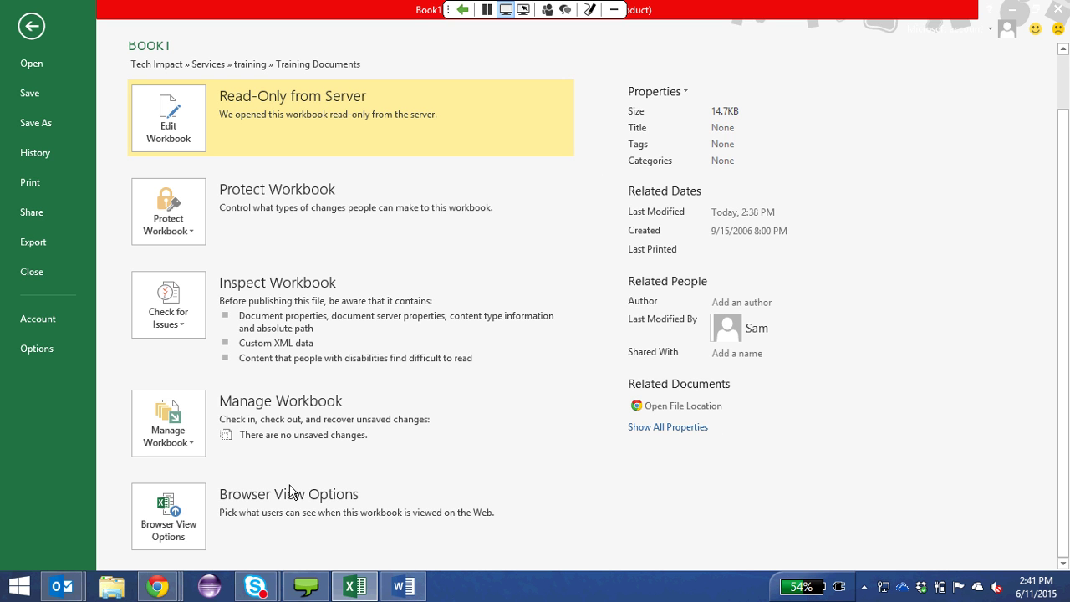
scroll(374, 285, "up", 2)
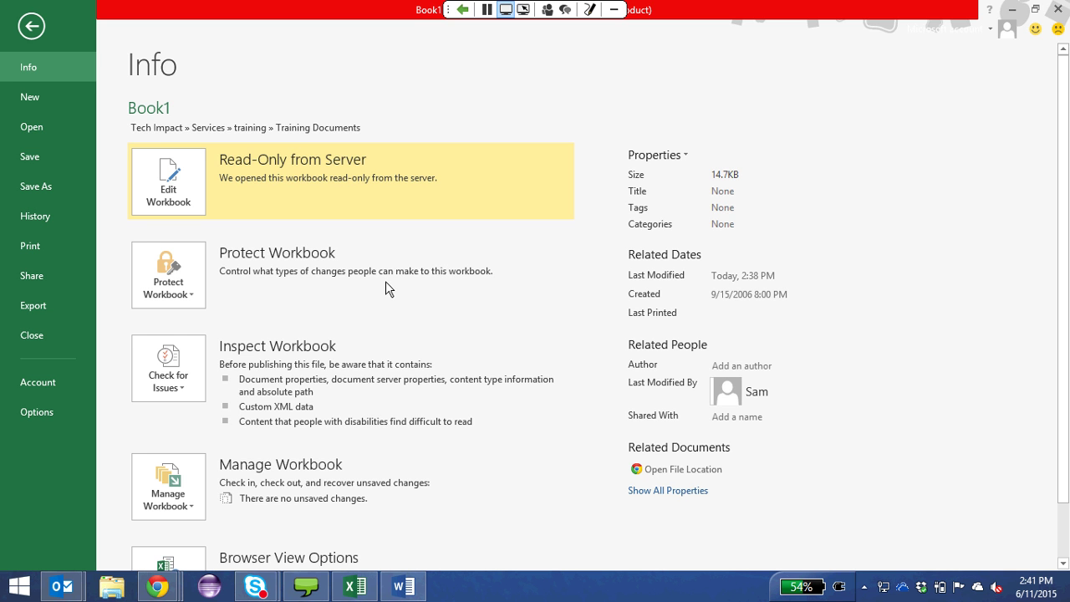
mouse_move(157, 585)
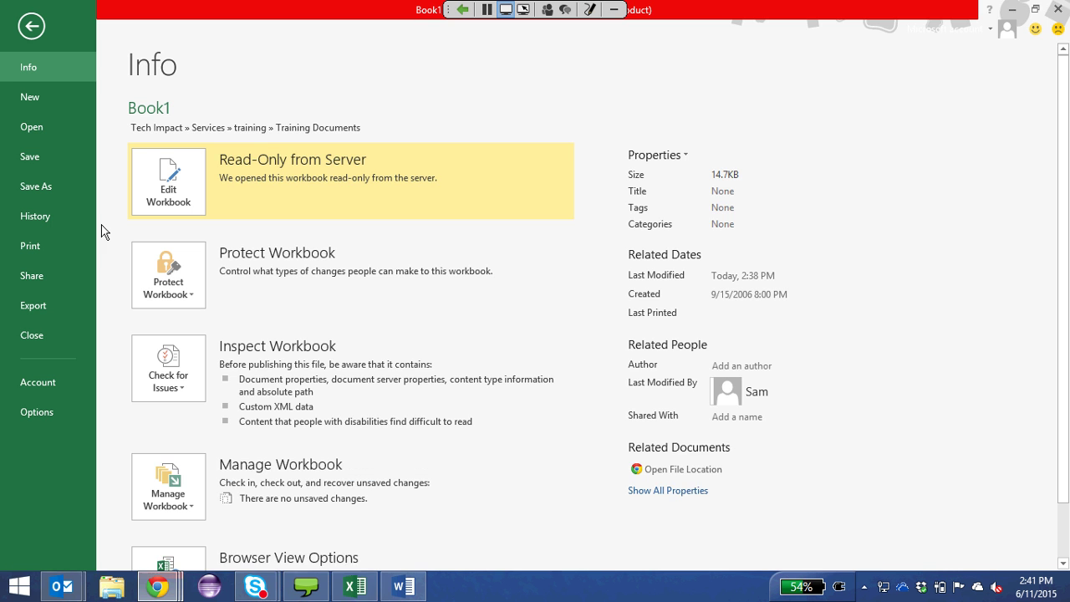
Review Book1's view and edit sharing links, return to Invite People, then show the Recent workbooks list.
left_click(55, 287)
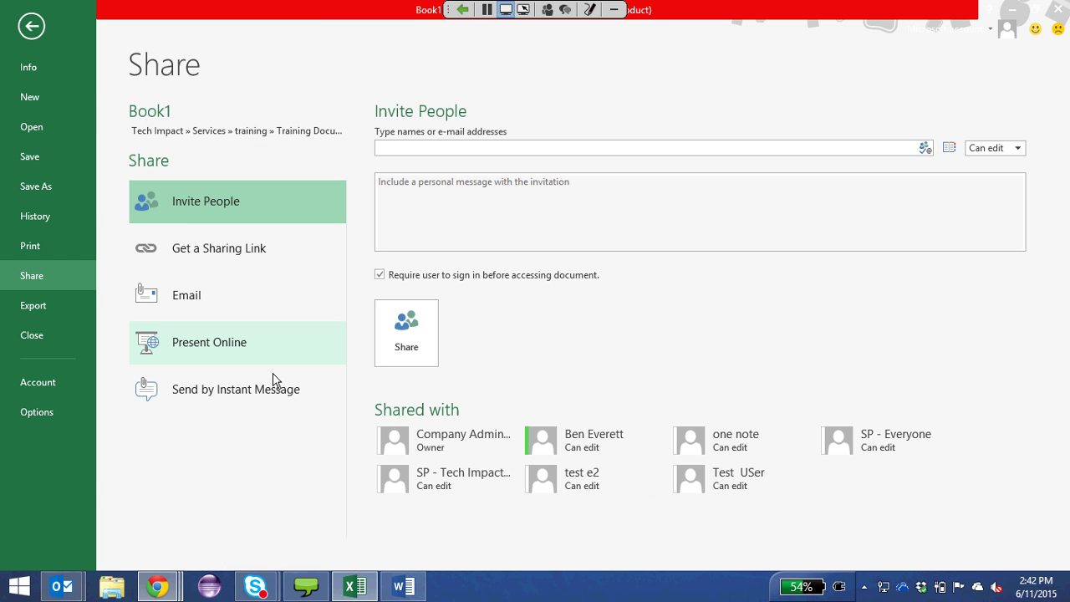
key("Return")
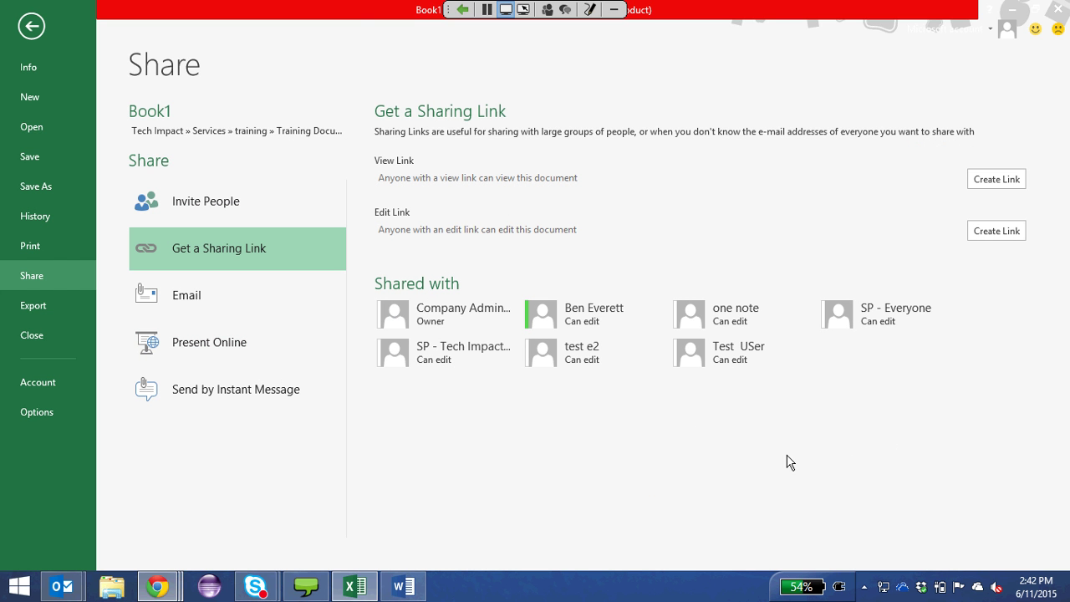
key("Tab")
key("Tab")
key("Tab")
key("shift+Tab")
key("Tab")
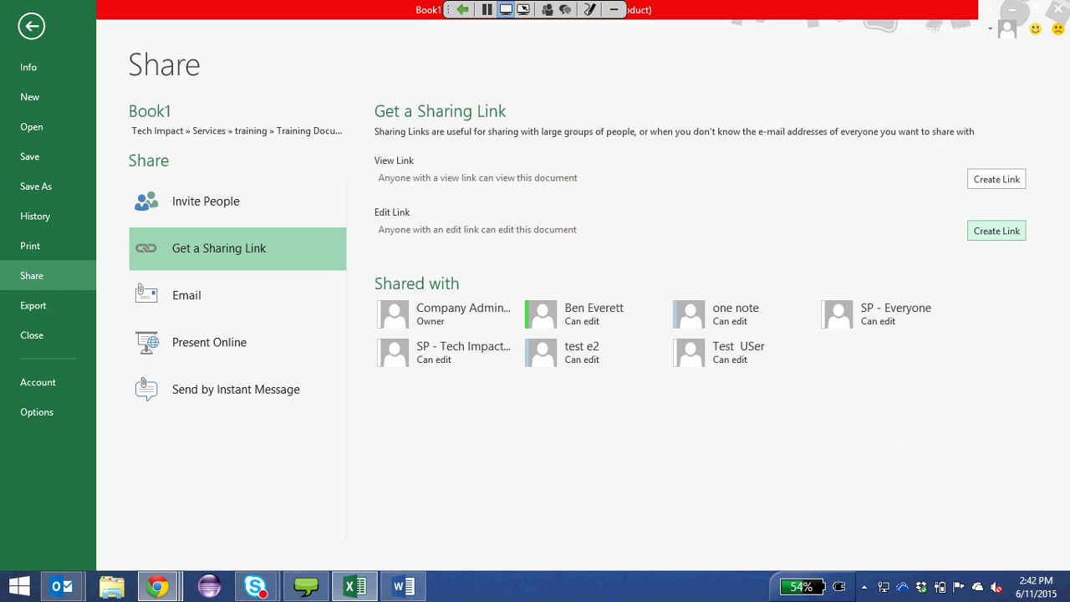
key("Tab")
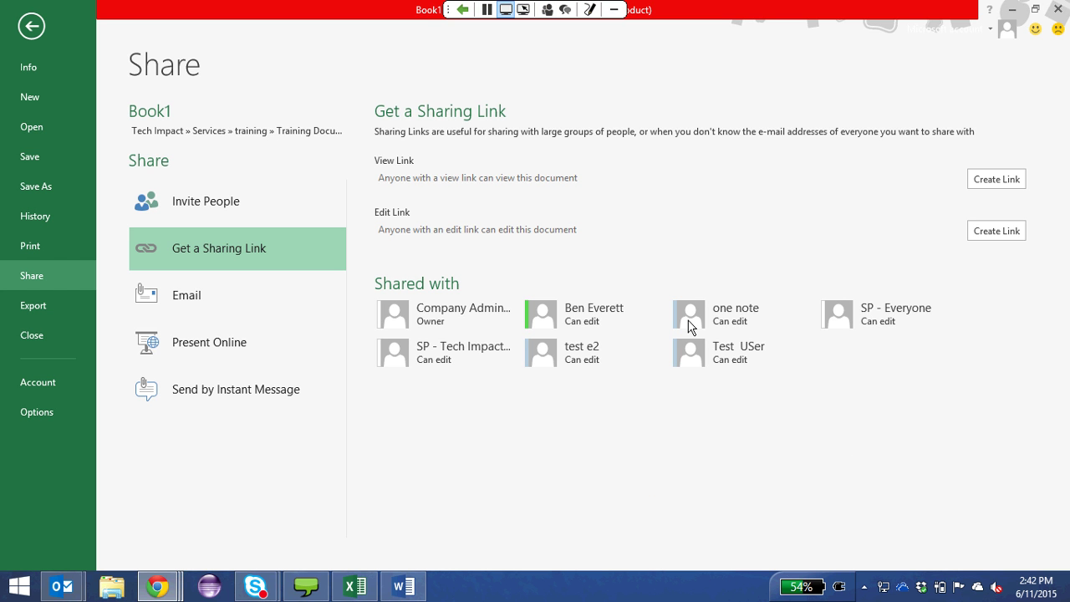
left_click(255, 214)
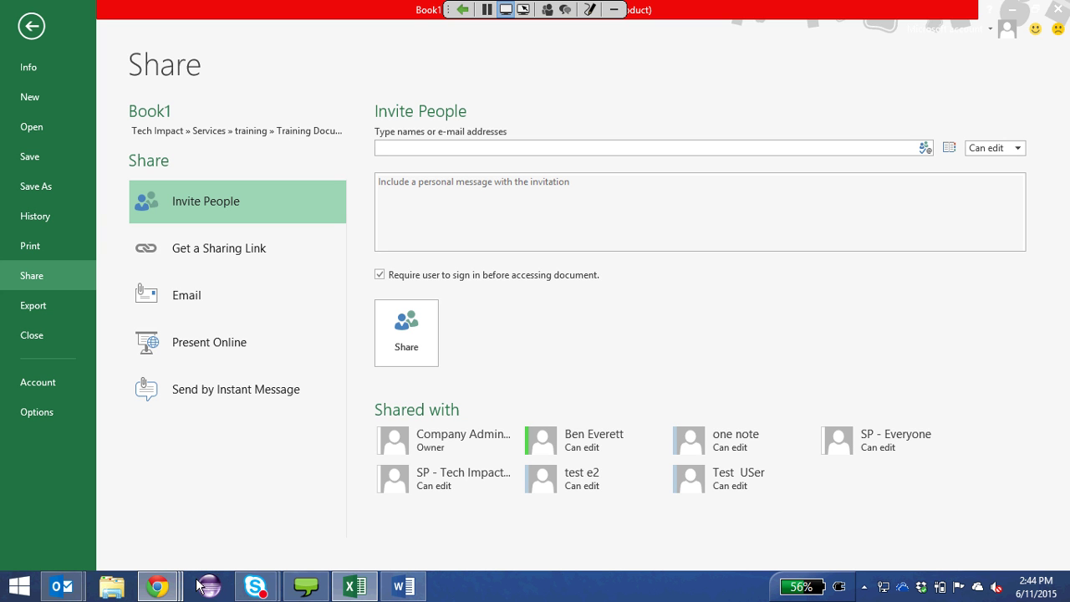
key("ctrl+o")
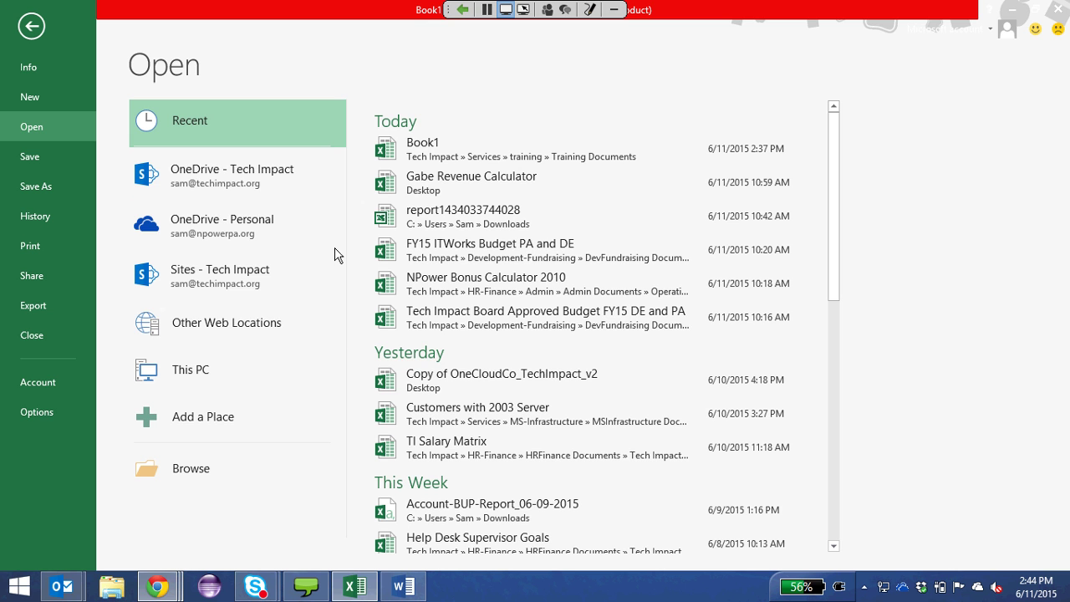
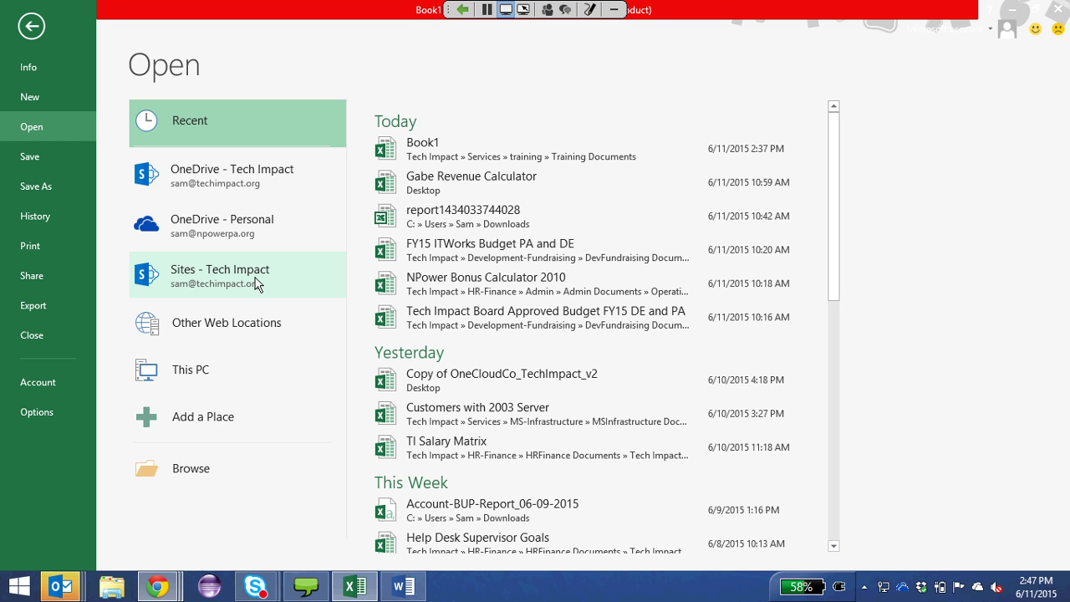
Leave Excel's Open screen for the Outlook web inbox window in Chrome.
mouse_move(156, 587)
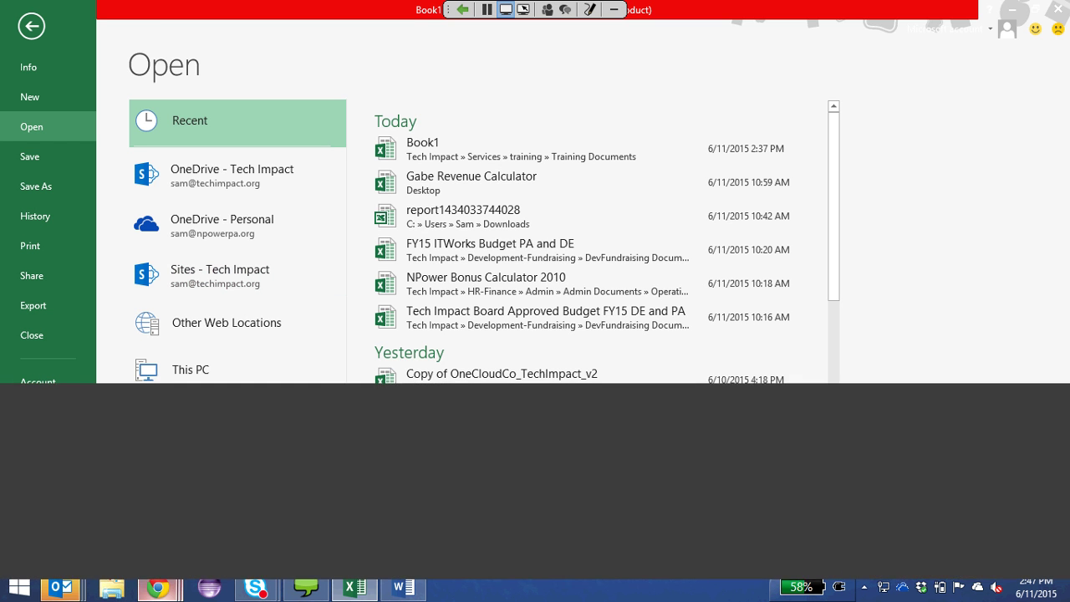
left_click(145, 547)
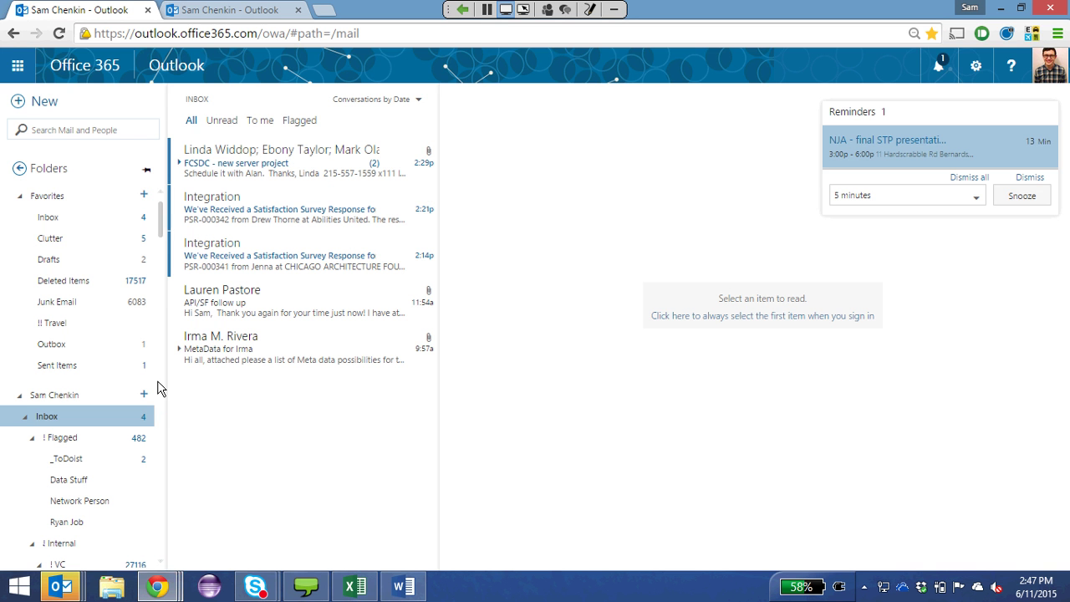
Go from the Outlook inbox to the Office 365 Sites page through the app launcher.
left_click(28, 65)
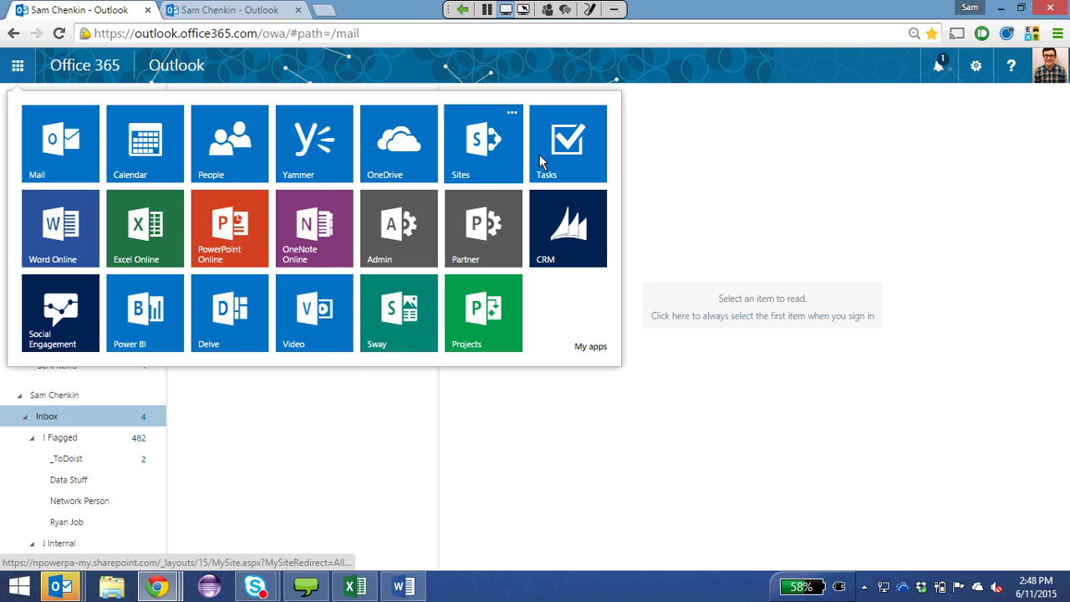
left_click(494, 155)
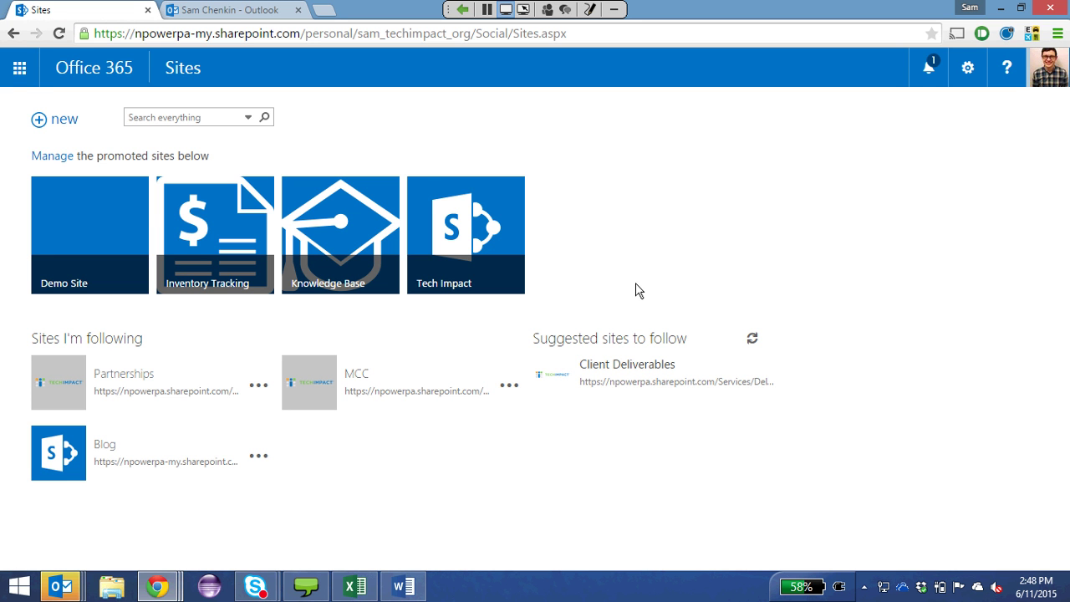
left_click(19, 67)
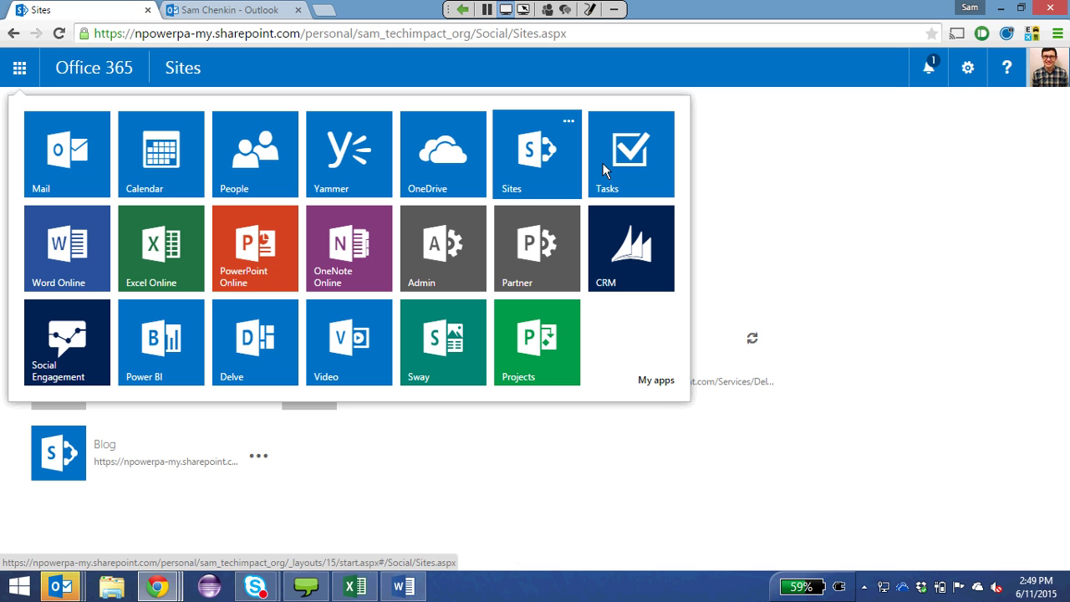
mouse_move(156, 586)
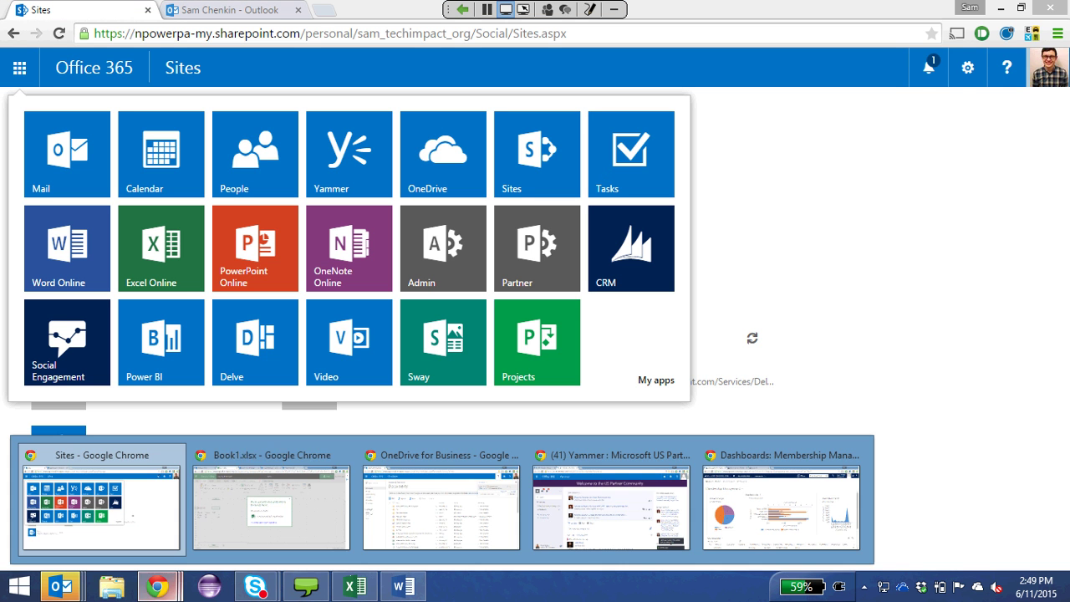
View the Book1.xlsx workbook, then move on to the Knowledge Base list tab.
left_click(292, 535)
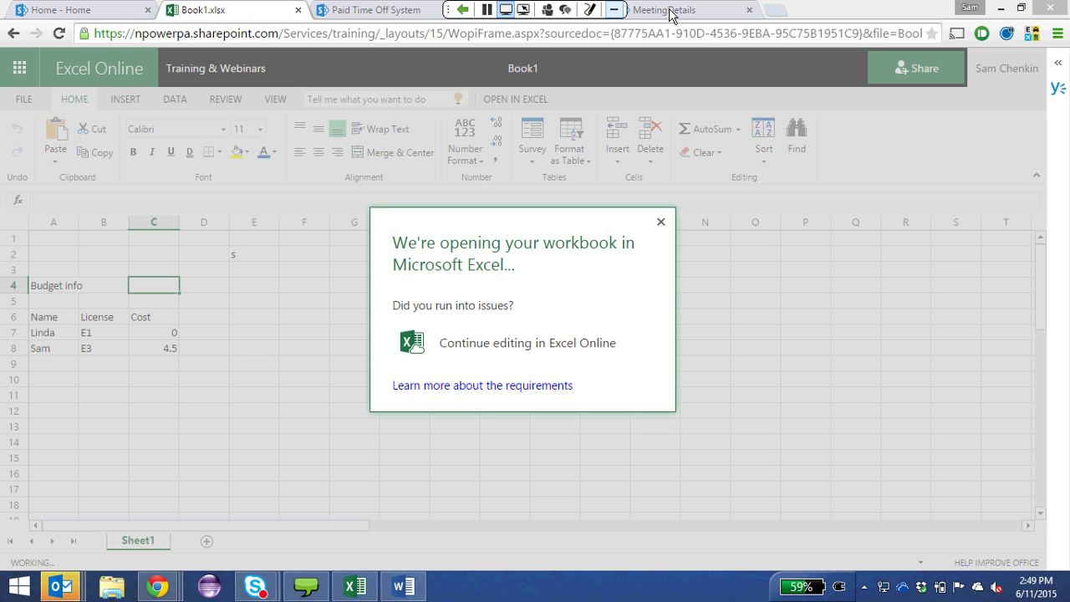
left_click(399, 11)
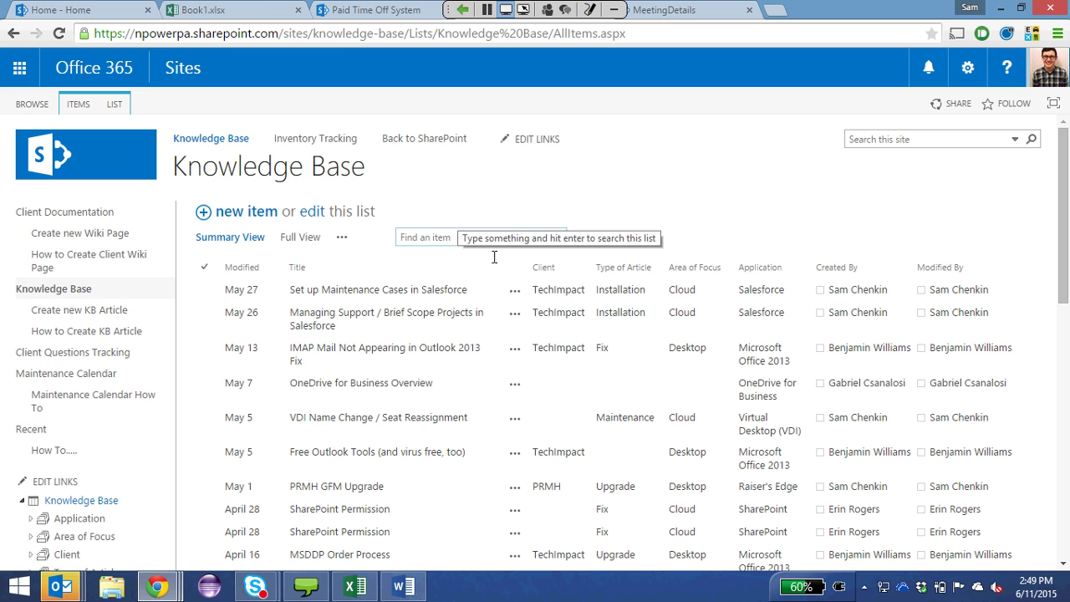
Browse the Knowledge Base articles, then go to the Cycling Monthly Meeting's MeetingDetails page.
left_click(484, 289)
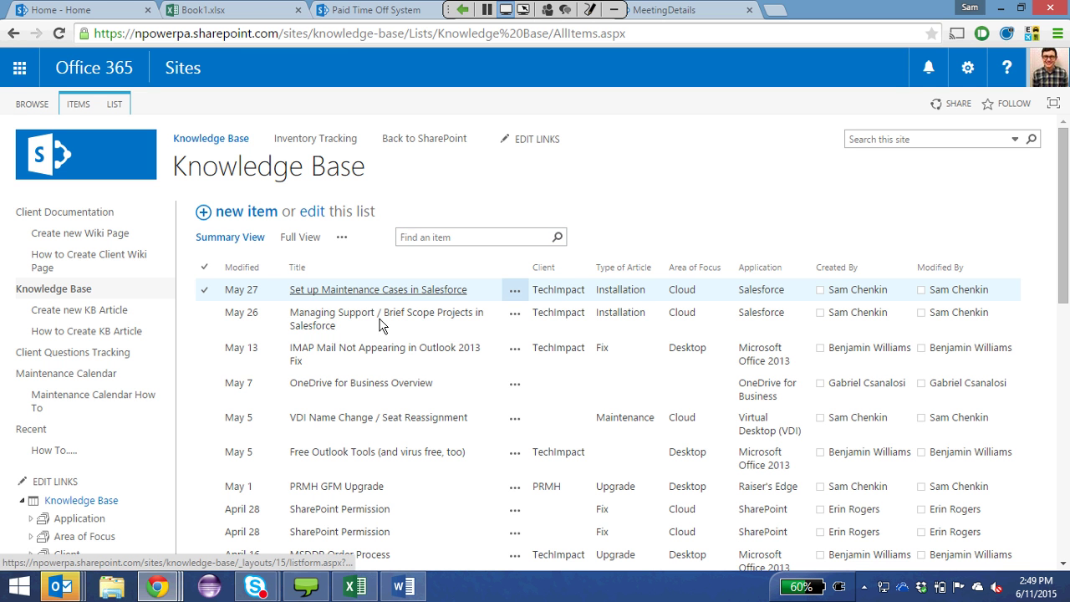
left_click(425, 307)
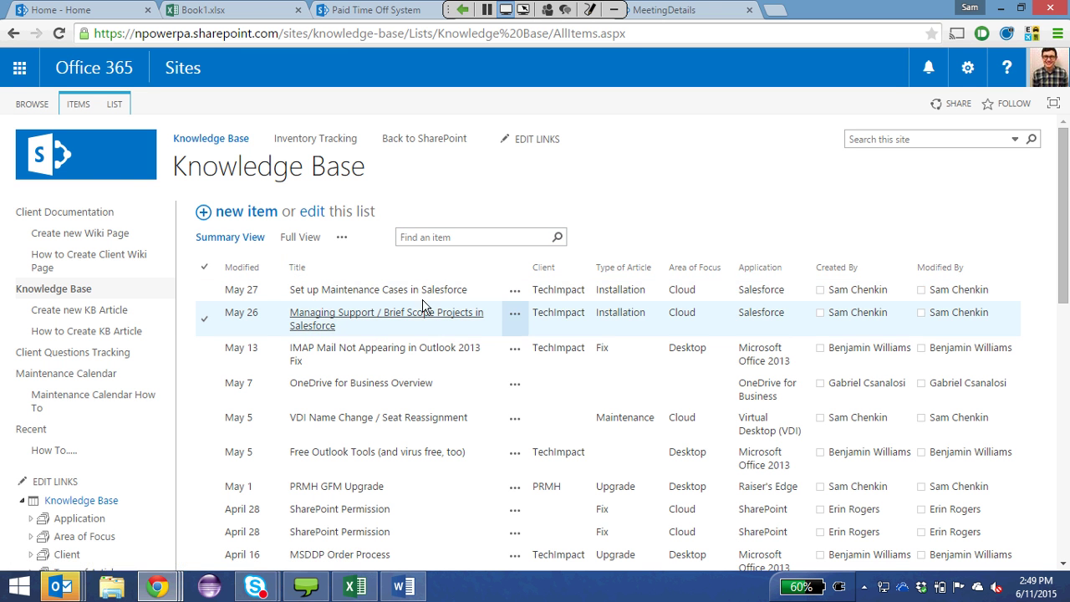
scroll(121, 407, "down", 5)
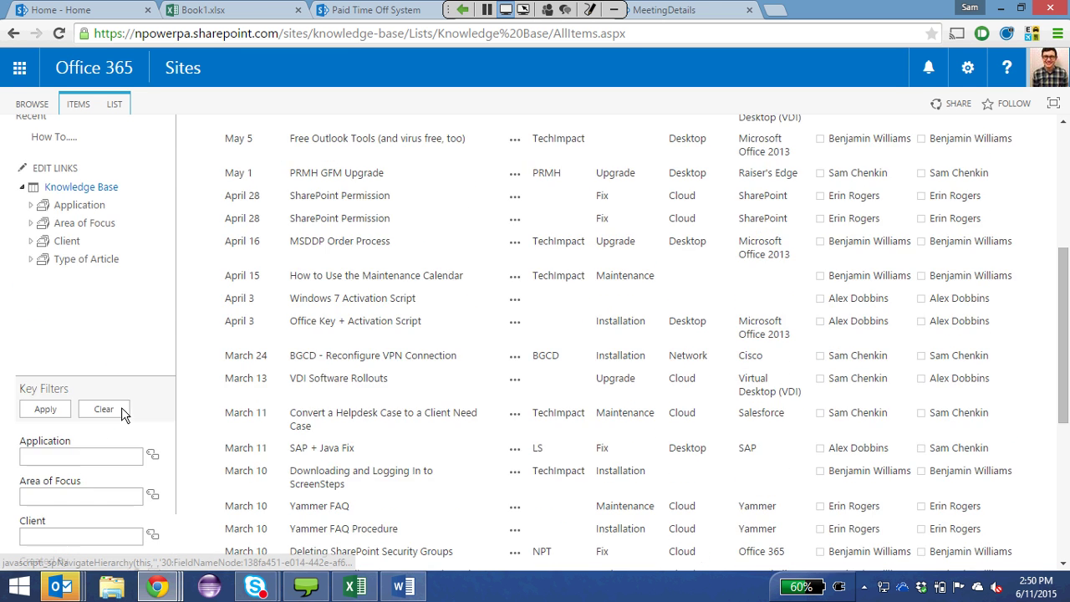
scroll(77, 368, "down", 2)
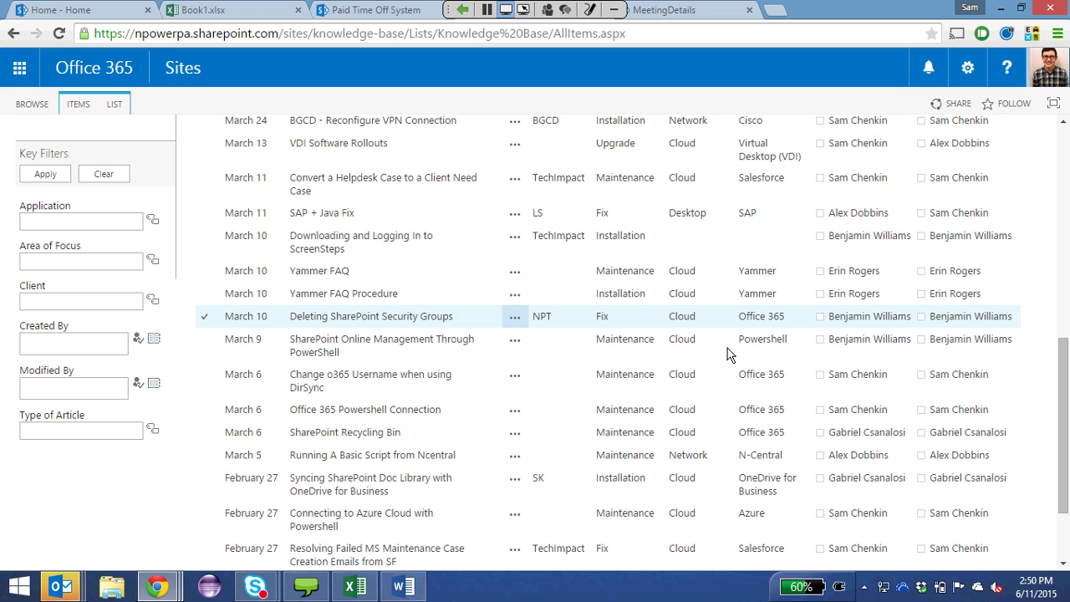
key("ctrl+Tab")
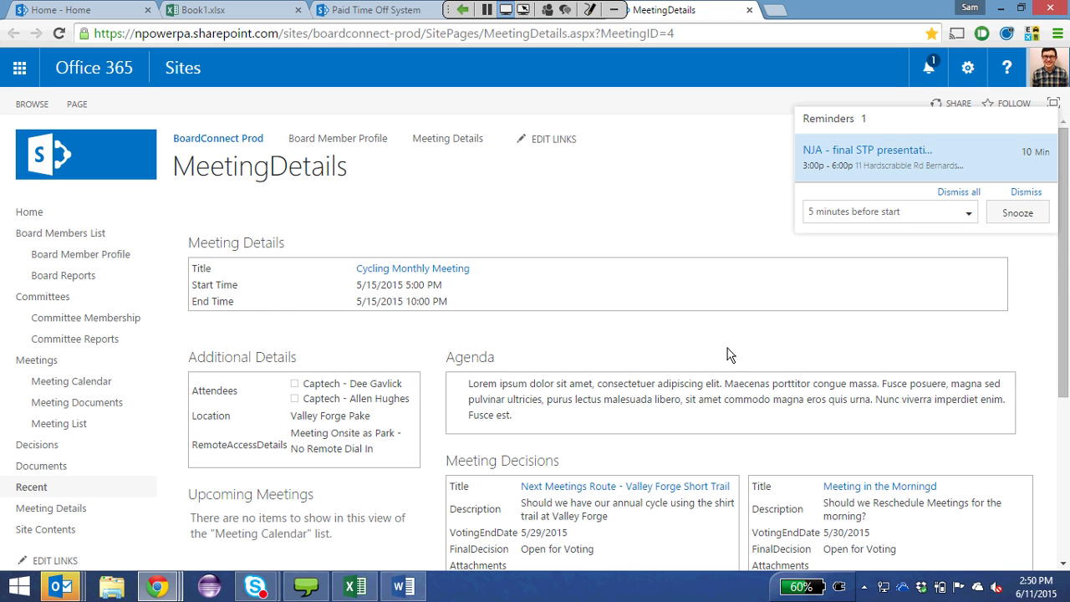
scroll(326, 140, "down", 1)
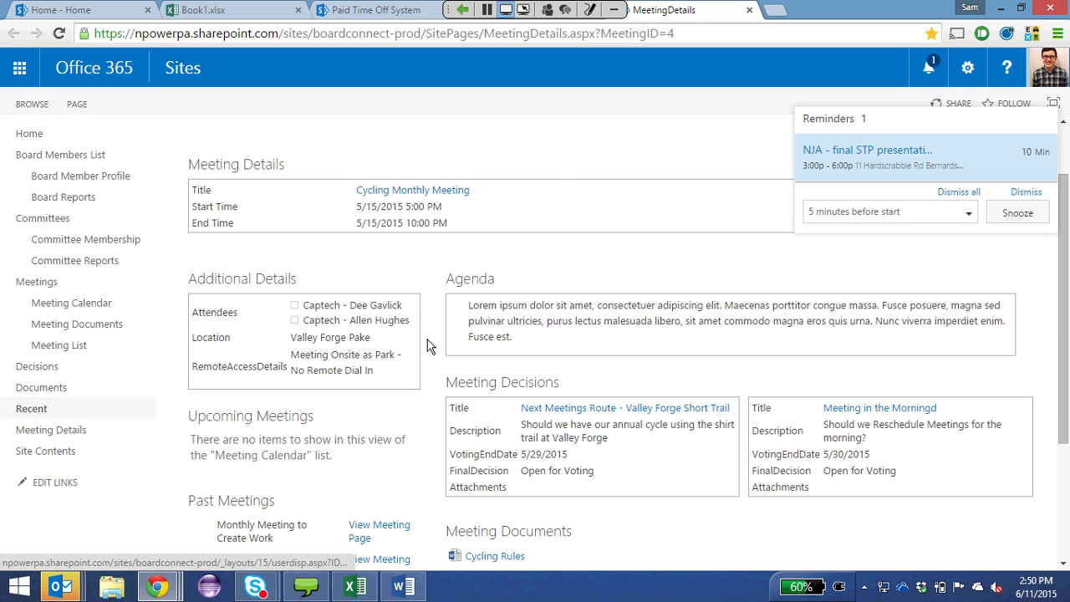
scroll(750, 431, "down", 2)
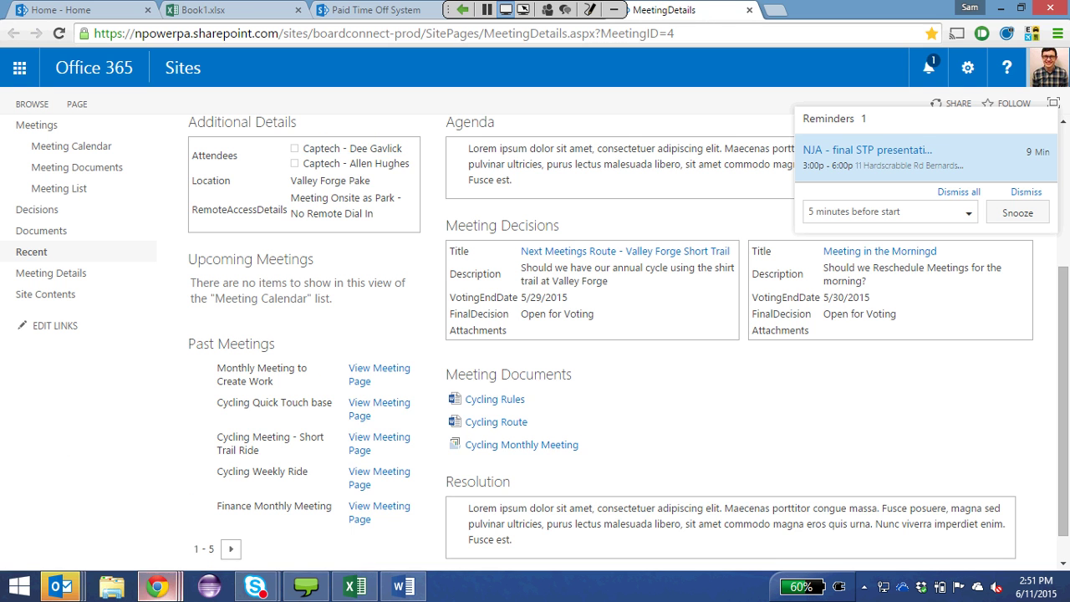
Bring up the OneDrive @ Tech Impact Documents library with the Philly Zoo Responses folder.
mouse_move(157, 586)
left_click(450, 544)
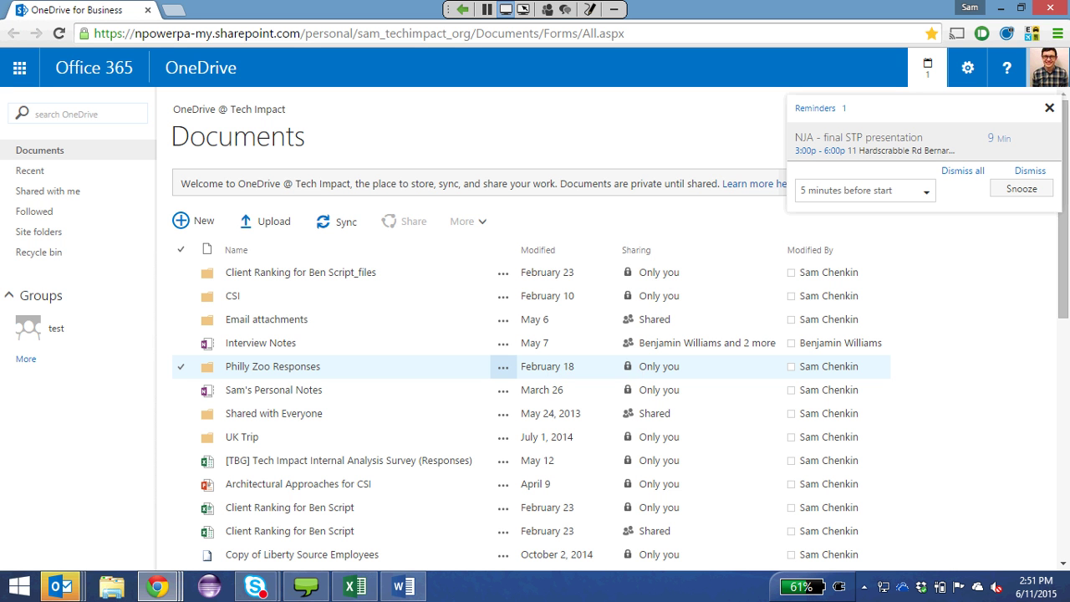
Browse the synced OneDrive - NPower PA folder in File Explorer, then return to the browser.
left_click(112, 586)
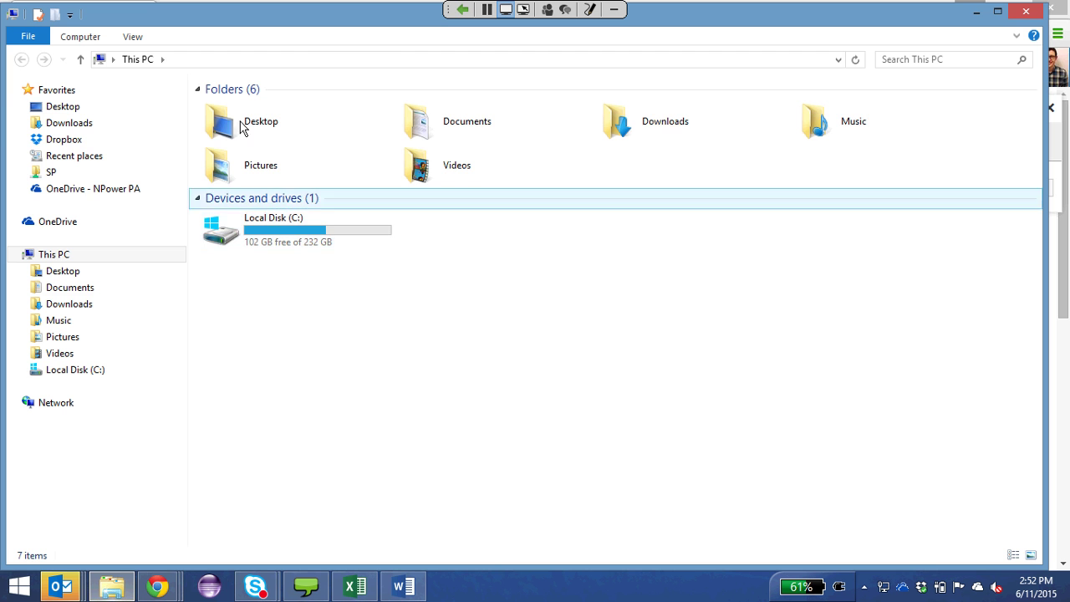
left_click(92, 189)
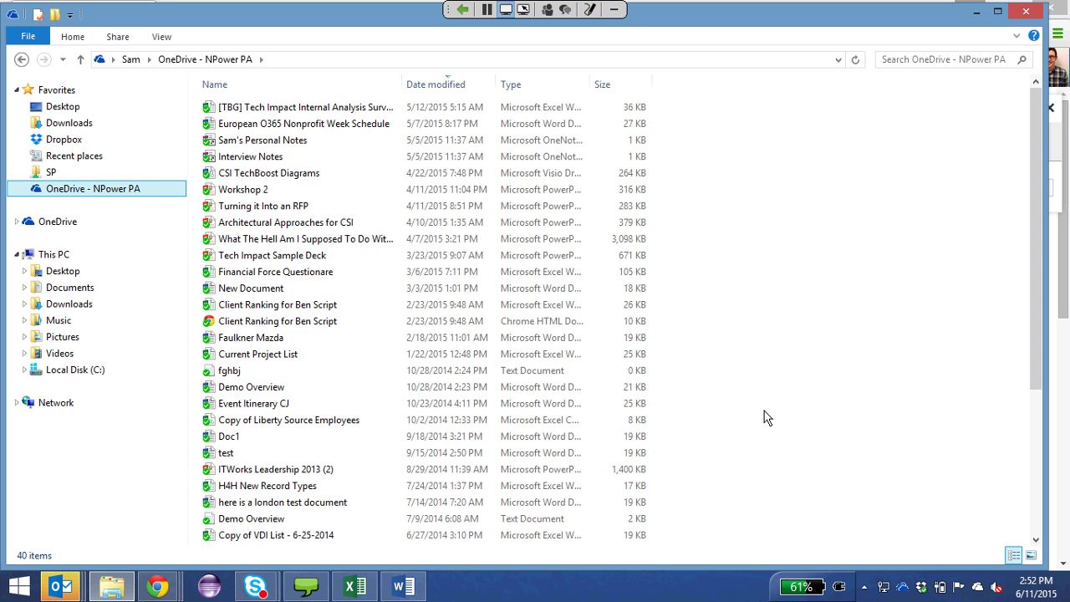
left_click(709, 277)
left_click(709, 284)
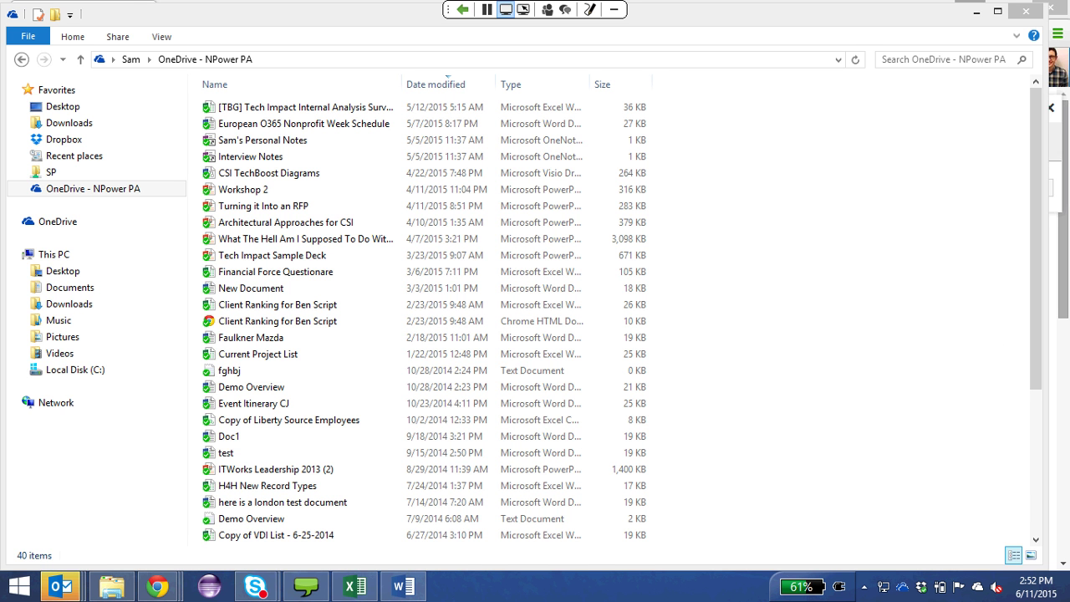
key("alt+Tab")
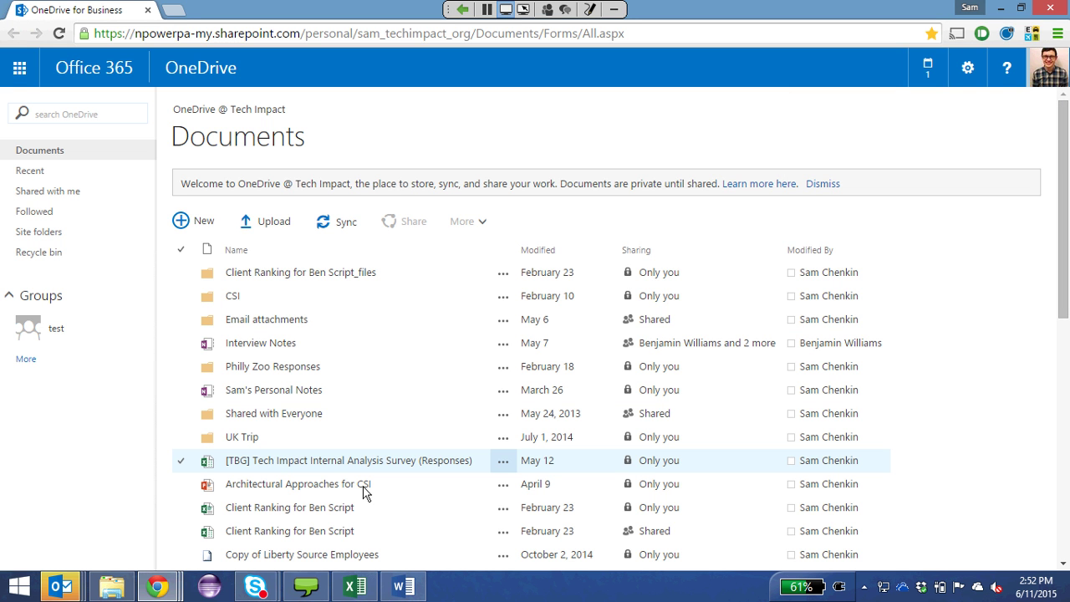
Show Word's Save As locations: OneDrive - Tech Impact, OneDrive - Personal, Sites - Tech Impact.
left_click(404, 586)
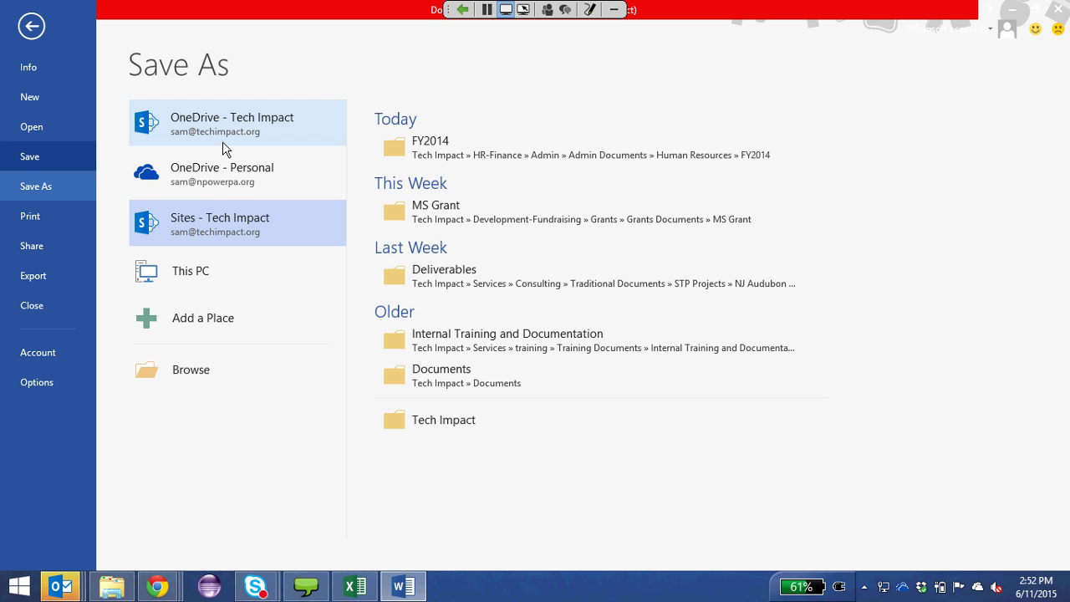
Choose OneDrive - Personal as the save location in Word's Save As screen.
left_click(259, 185)
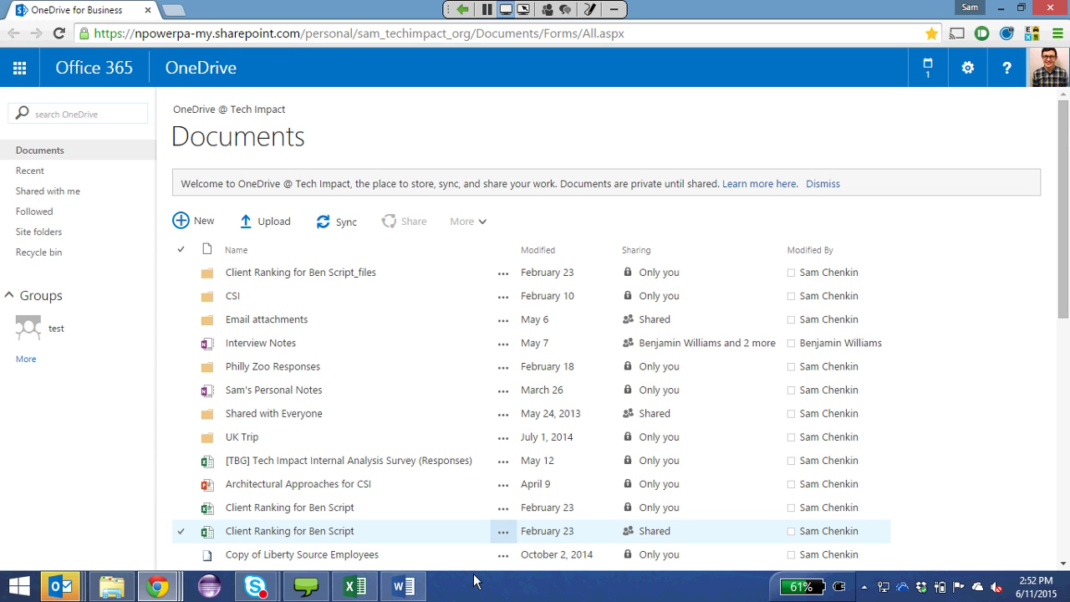
Scroll through the Yammer company home feed, then switch to the US Partner Community network.
mouse_move(163, 587)
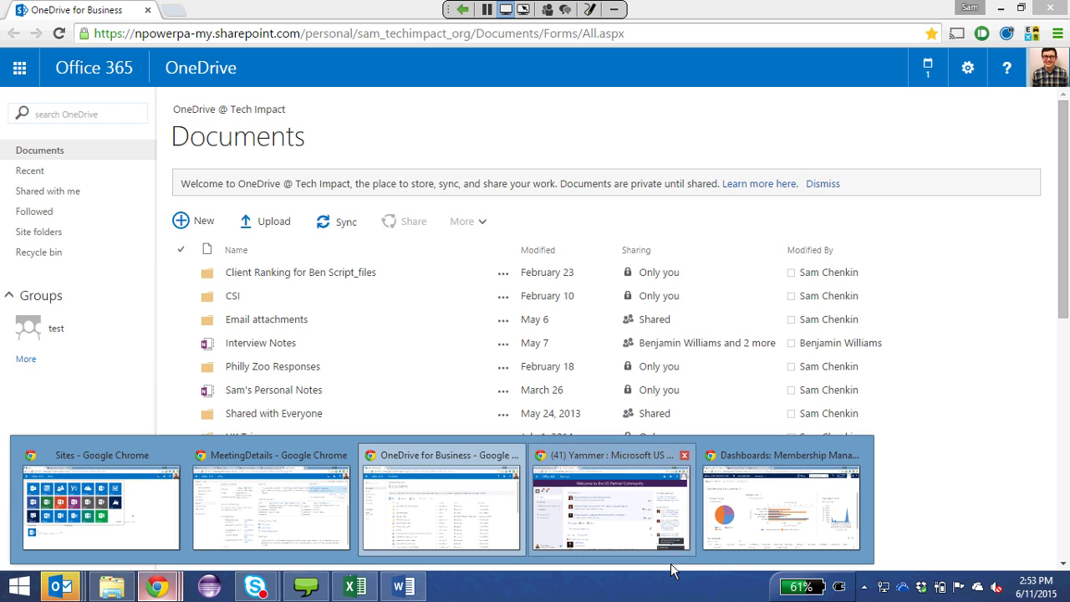
left_click(635, 510)
left_click(79, 10)
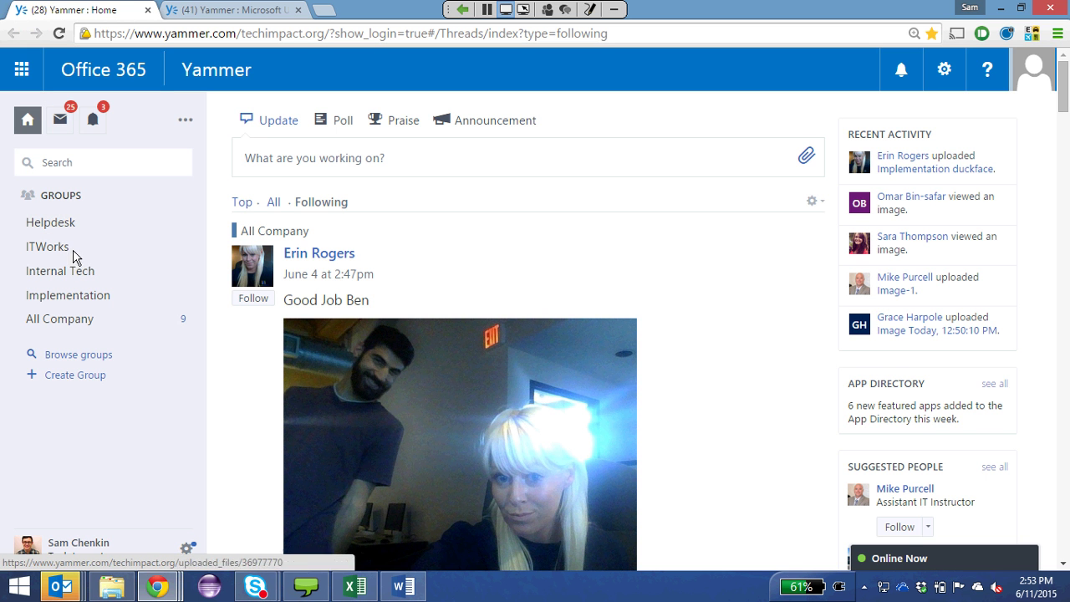
scroll(744, 461, "down", 2)
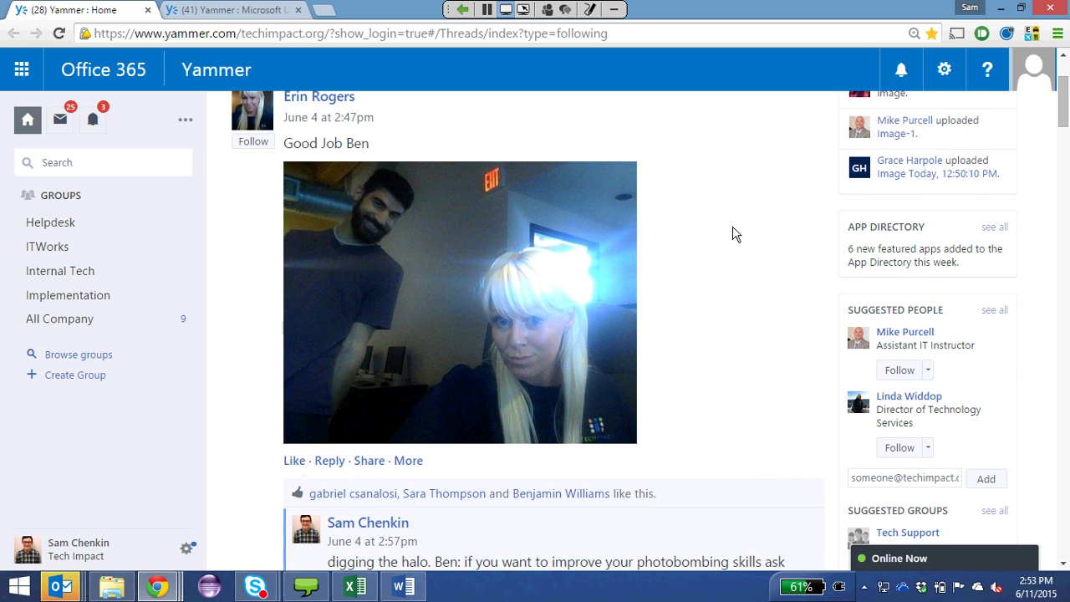
scroll(732, 233, "up", 1)
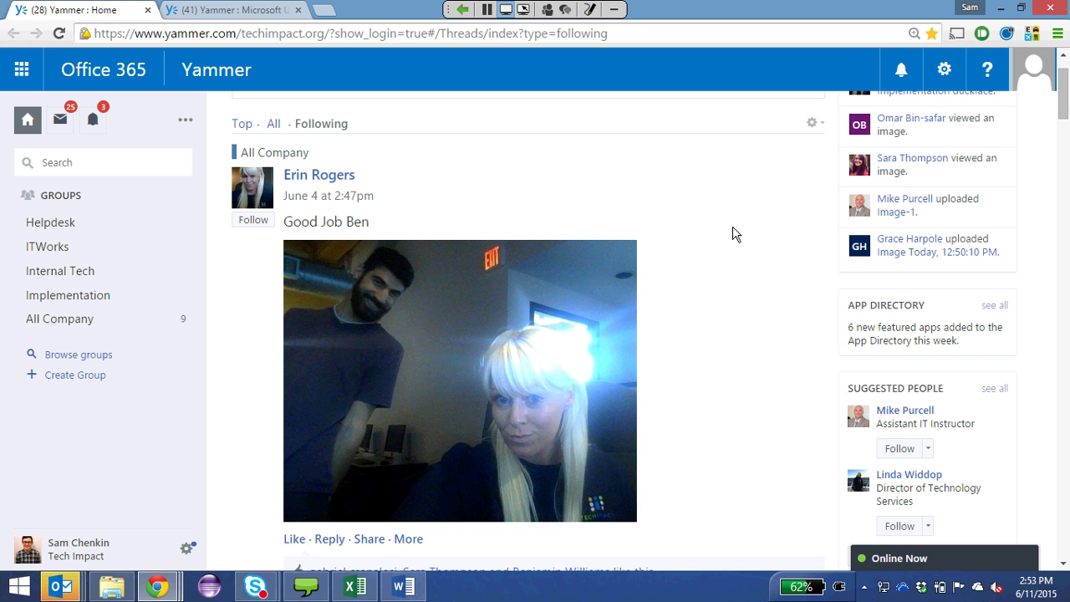
scroll(734, 234, "up", 1)
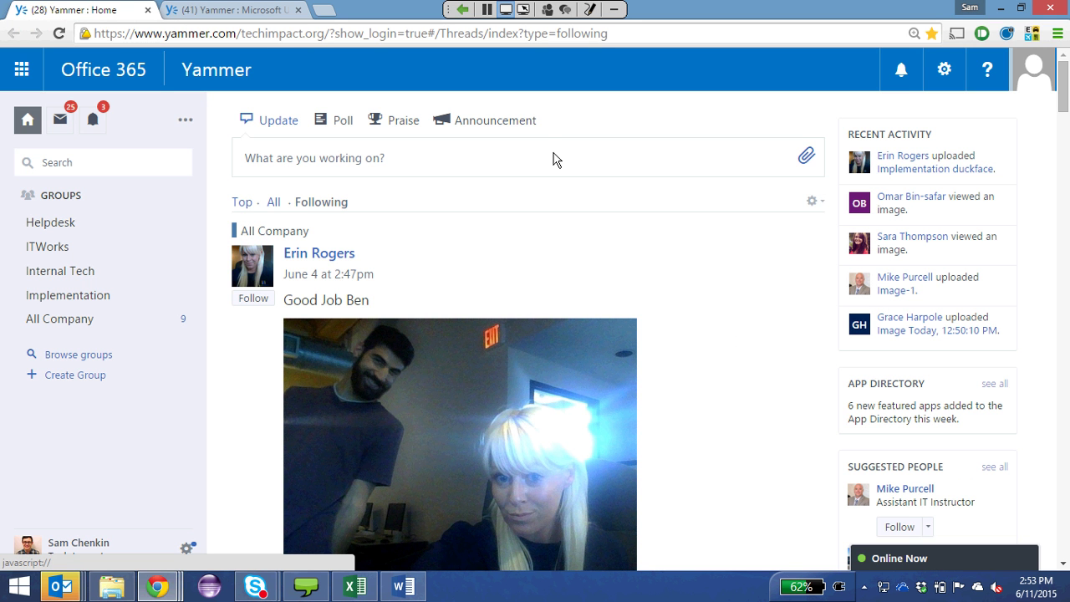
key("ctrl+Tab")
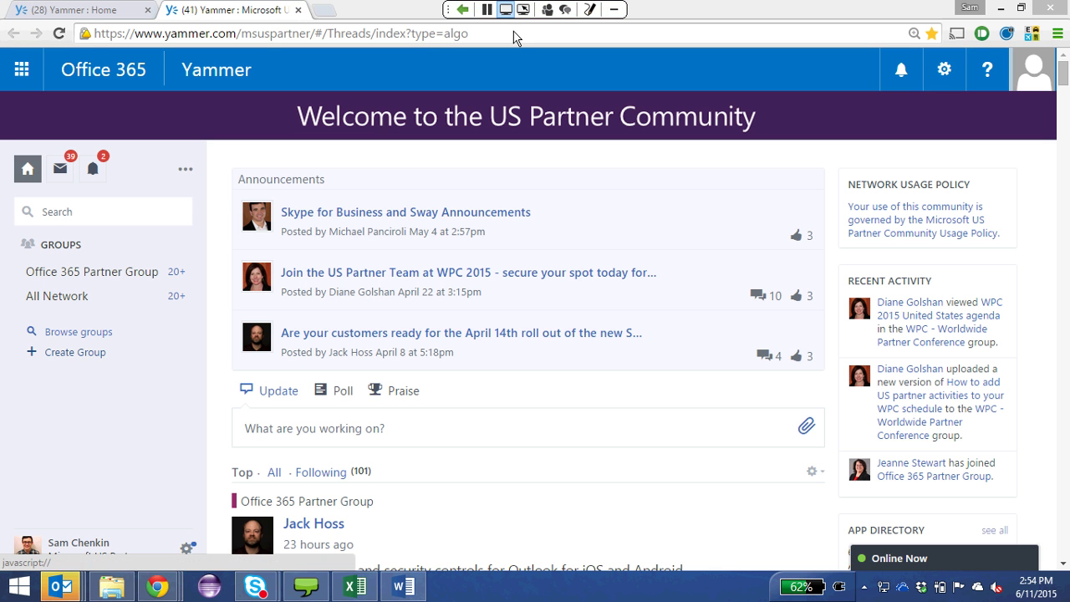
Bring up the CRM Membership Management dashboard and show its main navigation areas.
mouse_move(156, 585)
left_click(781, 501)
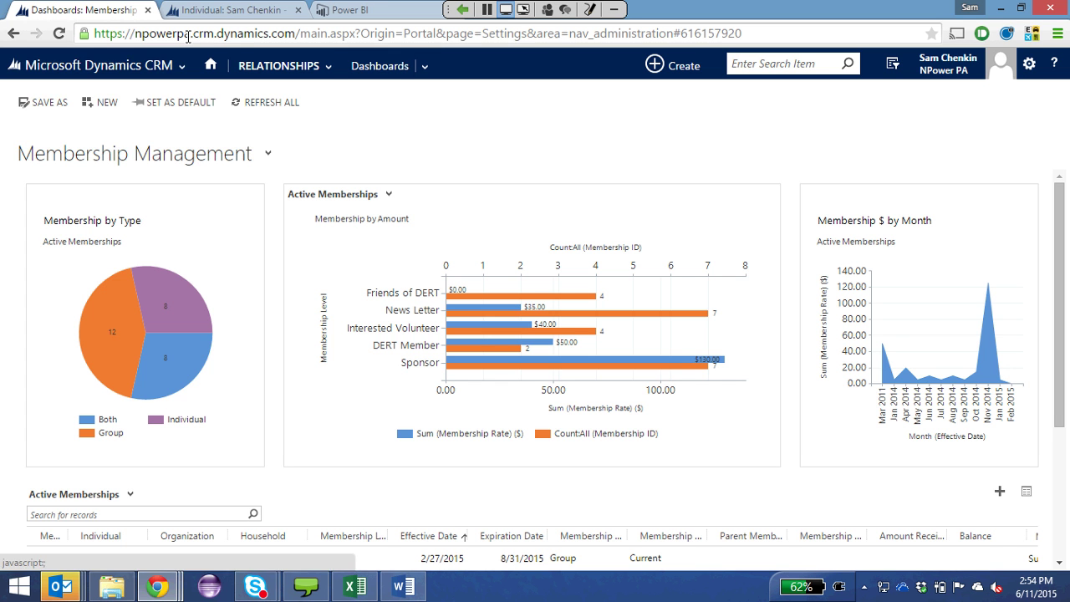
left_click(181, 66)
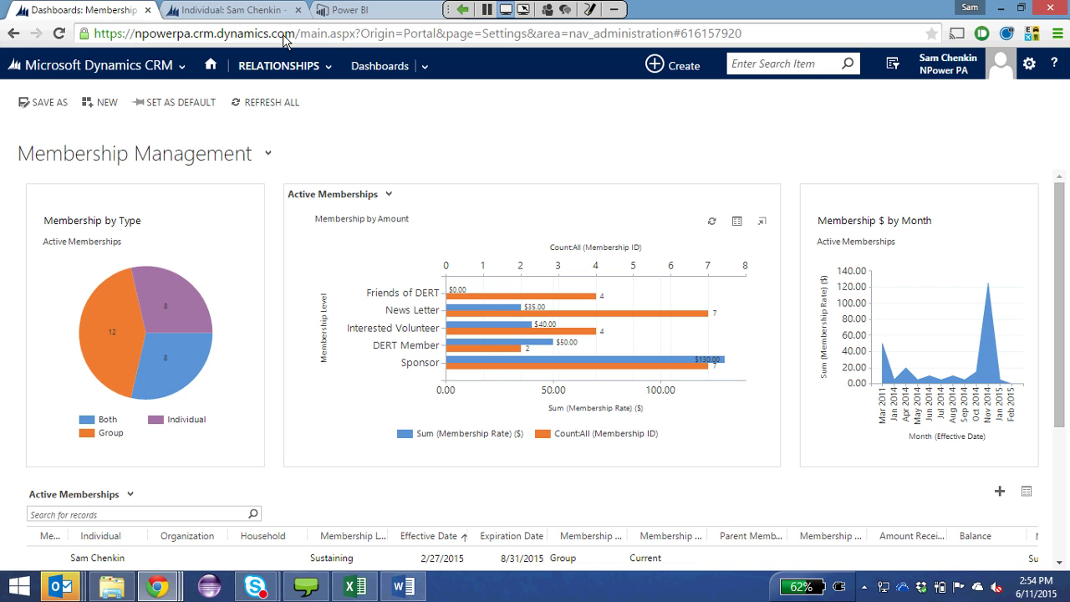
mouse_move(620, 393)
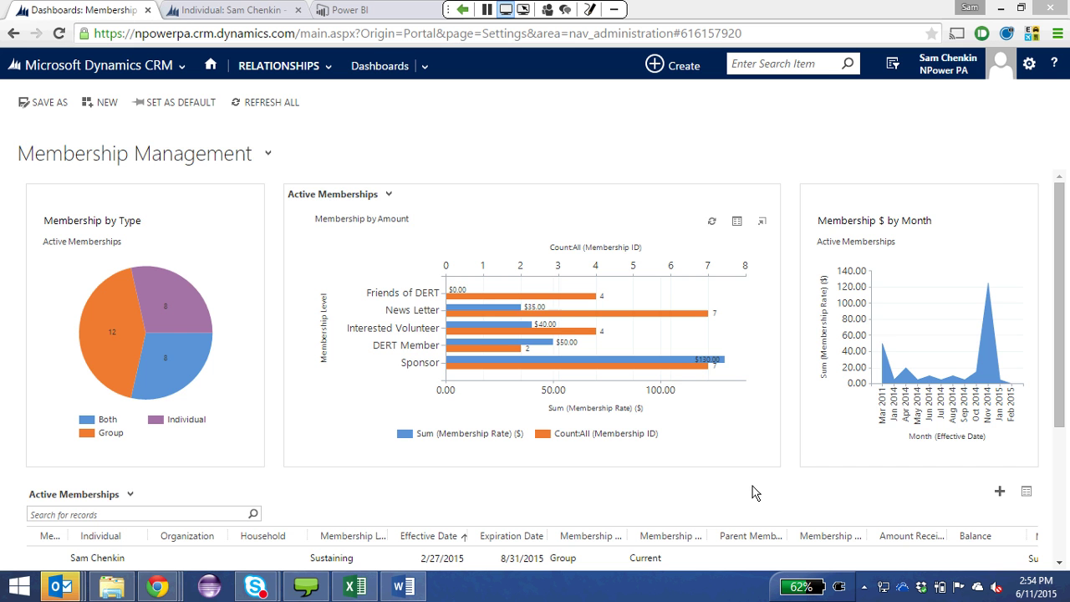
Review the open CRM contact record, then switch to the Power BI Projects dashboard.
key("ctrl+Tab")
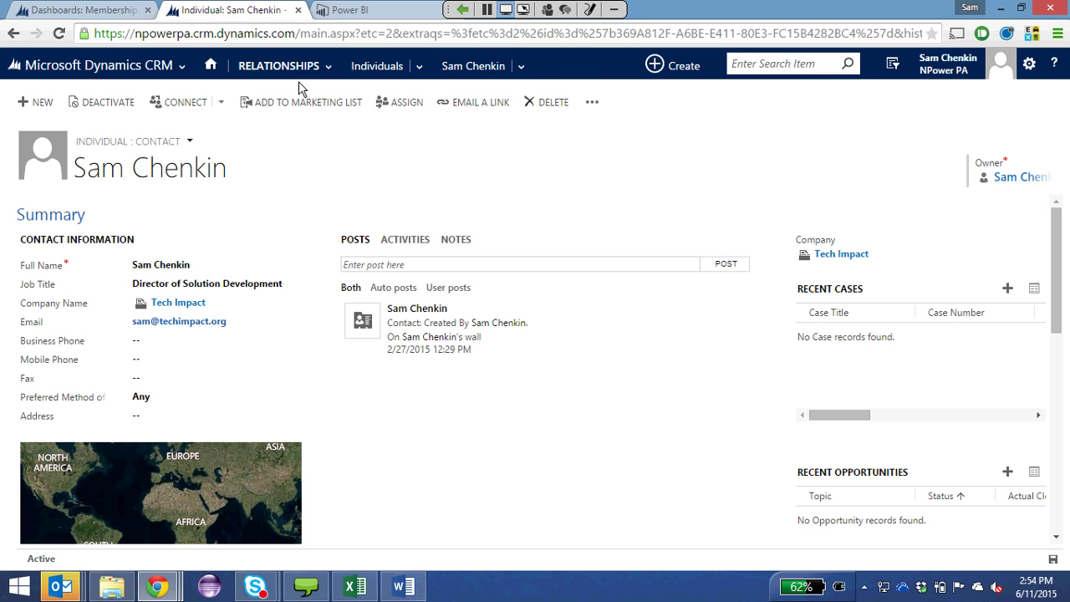
scroll(535, 368, "down", 10)
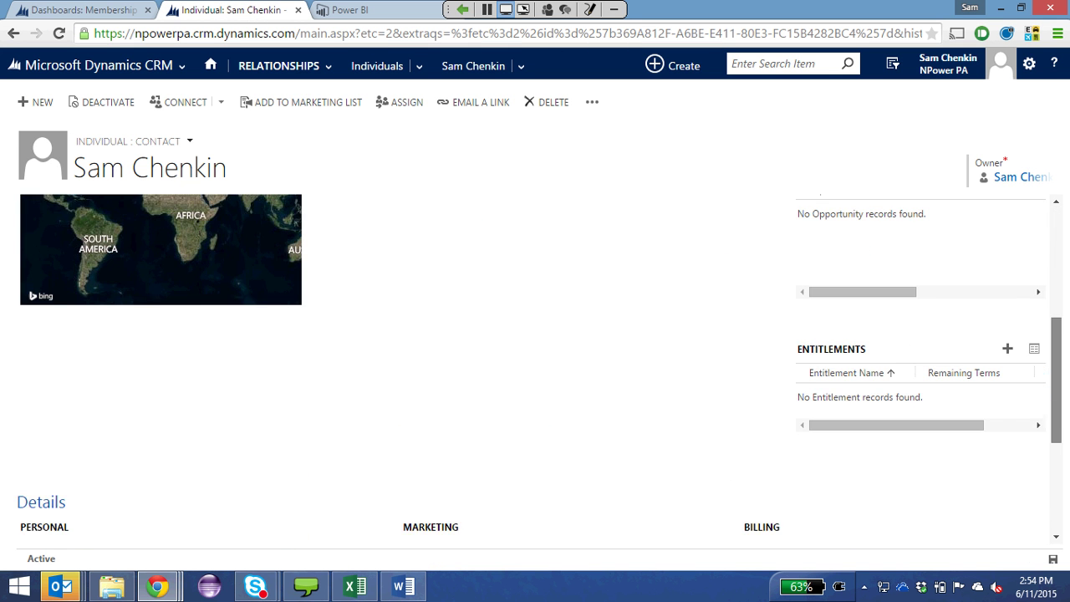
scroll(399, 245, "up", 10)
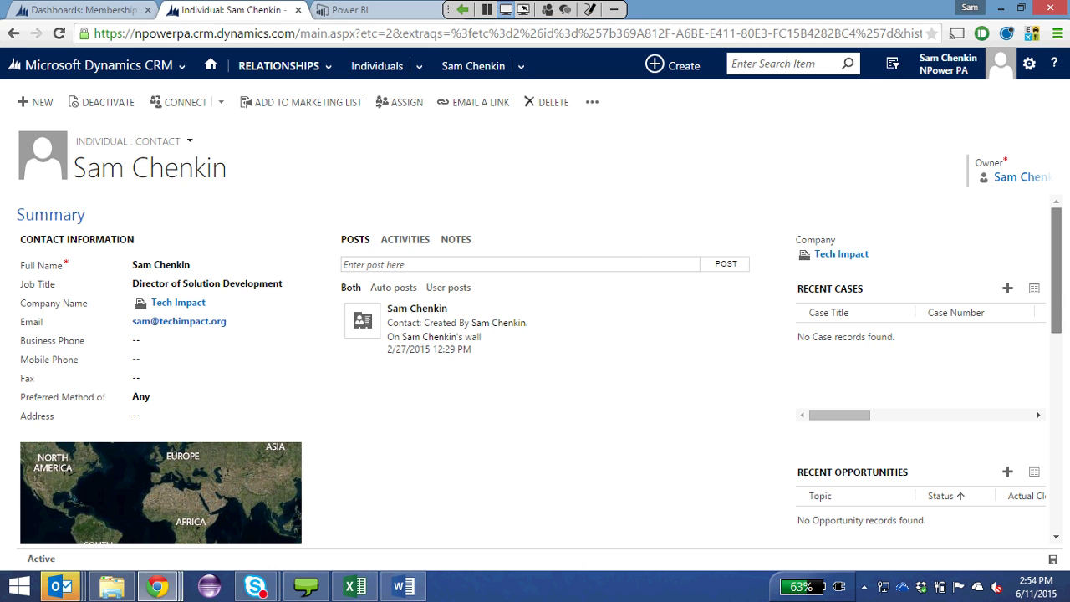
key("ctrl+Tab")
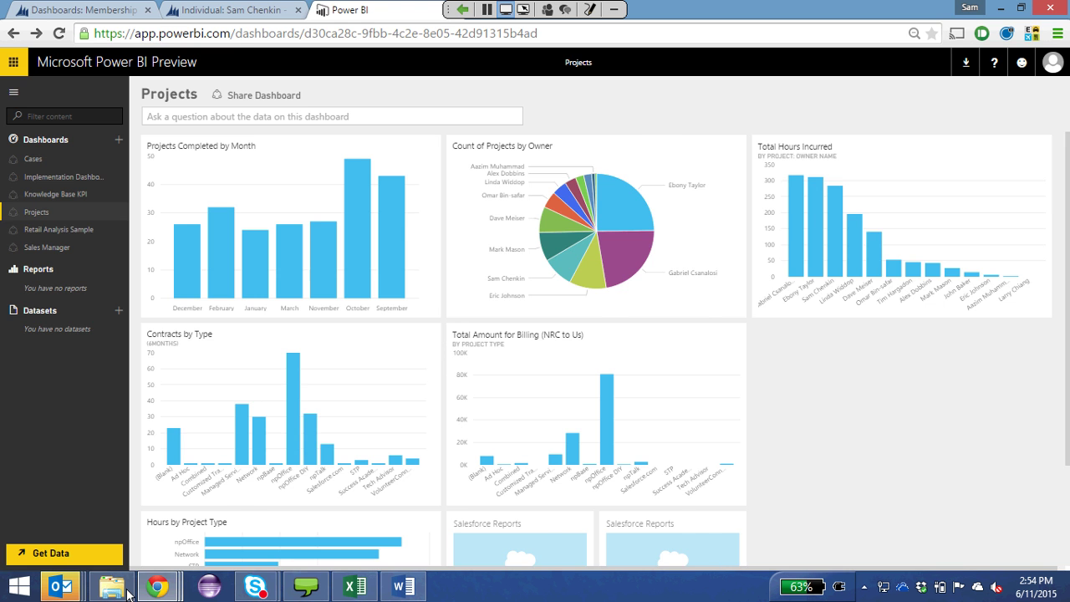
Open Power BI's Get Data options for importing sources such as an Excel workbook.
left_click(113, 555)
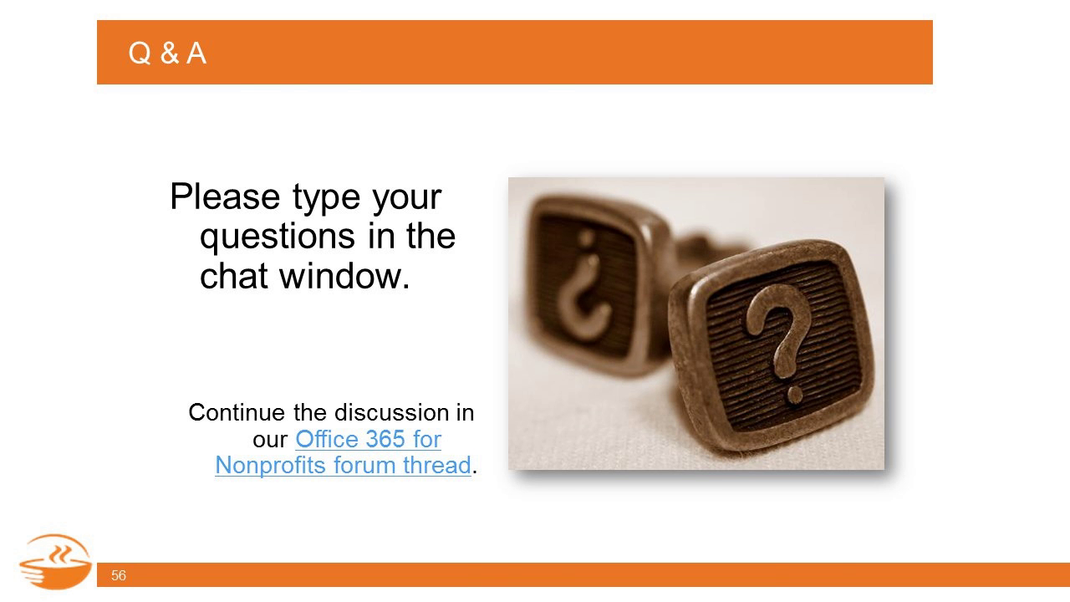
Advance past the support web page slide to the Tech Impact Office 365 Support fees slide.
key("Right")
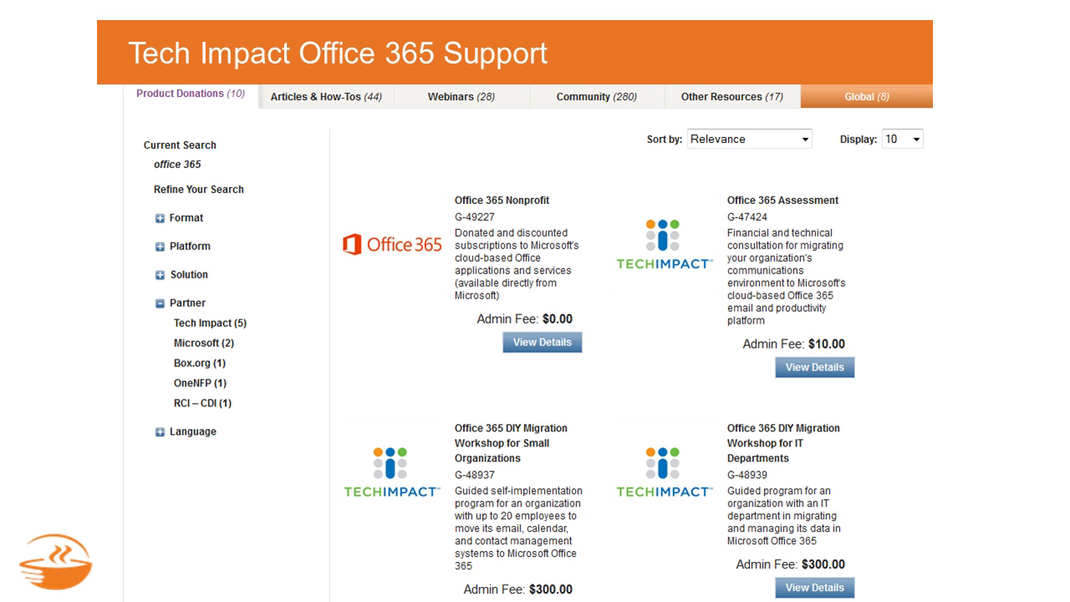
key("Right")
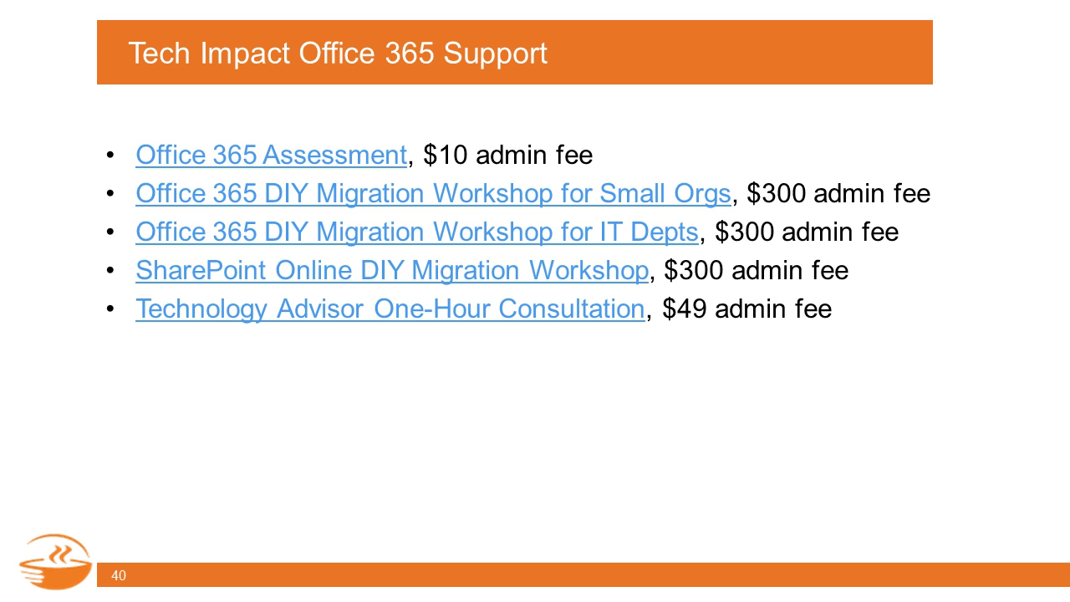